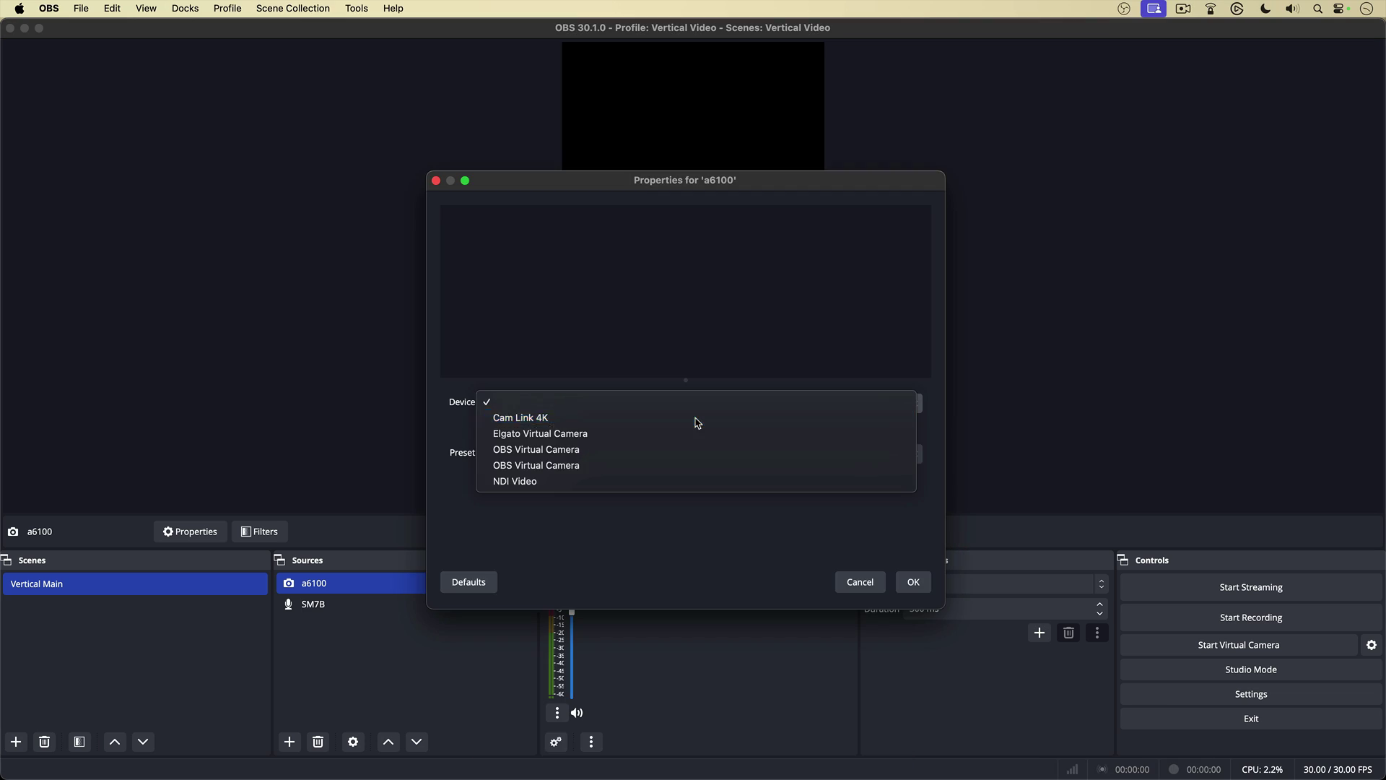
Set the a6100 camera's device to Cam Link 4K and confirm its properties
left_click(697, 423)
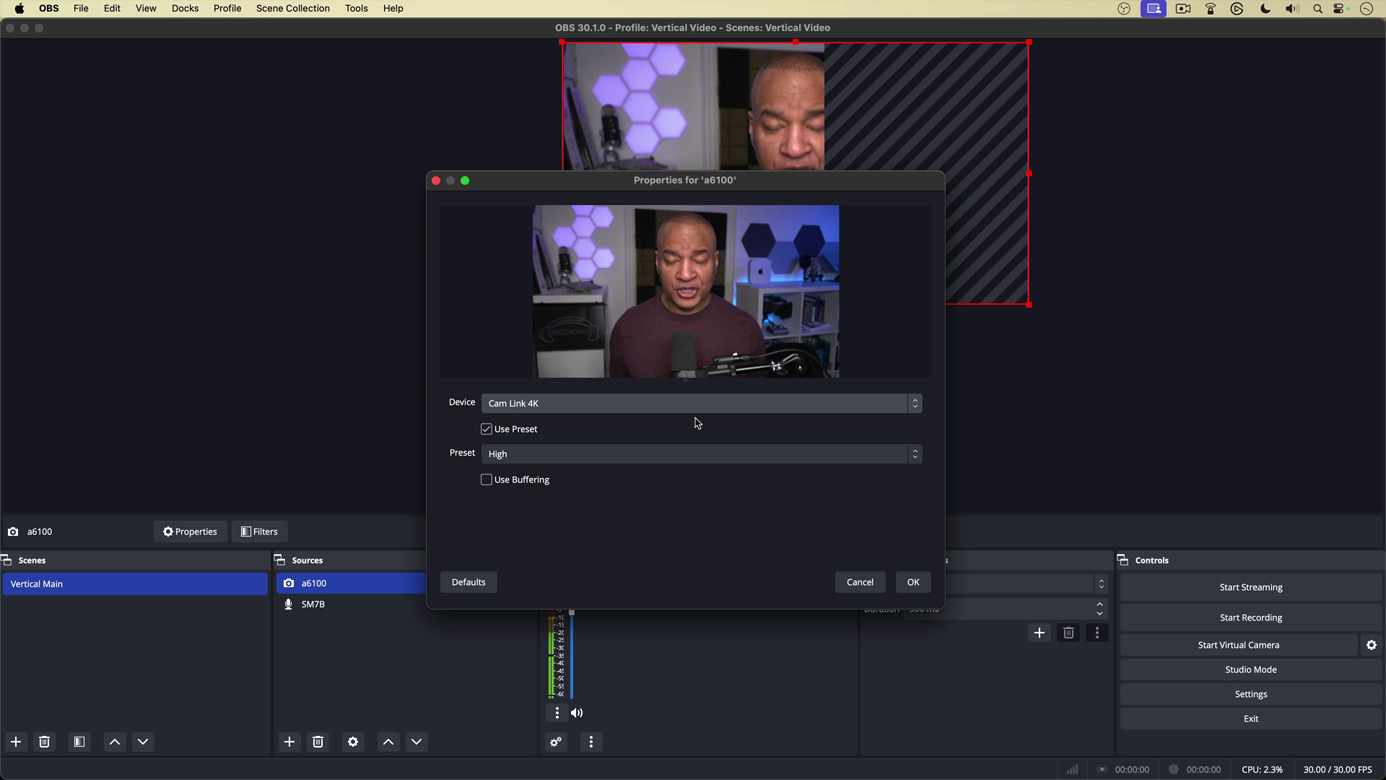
left_click(914, 583)
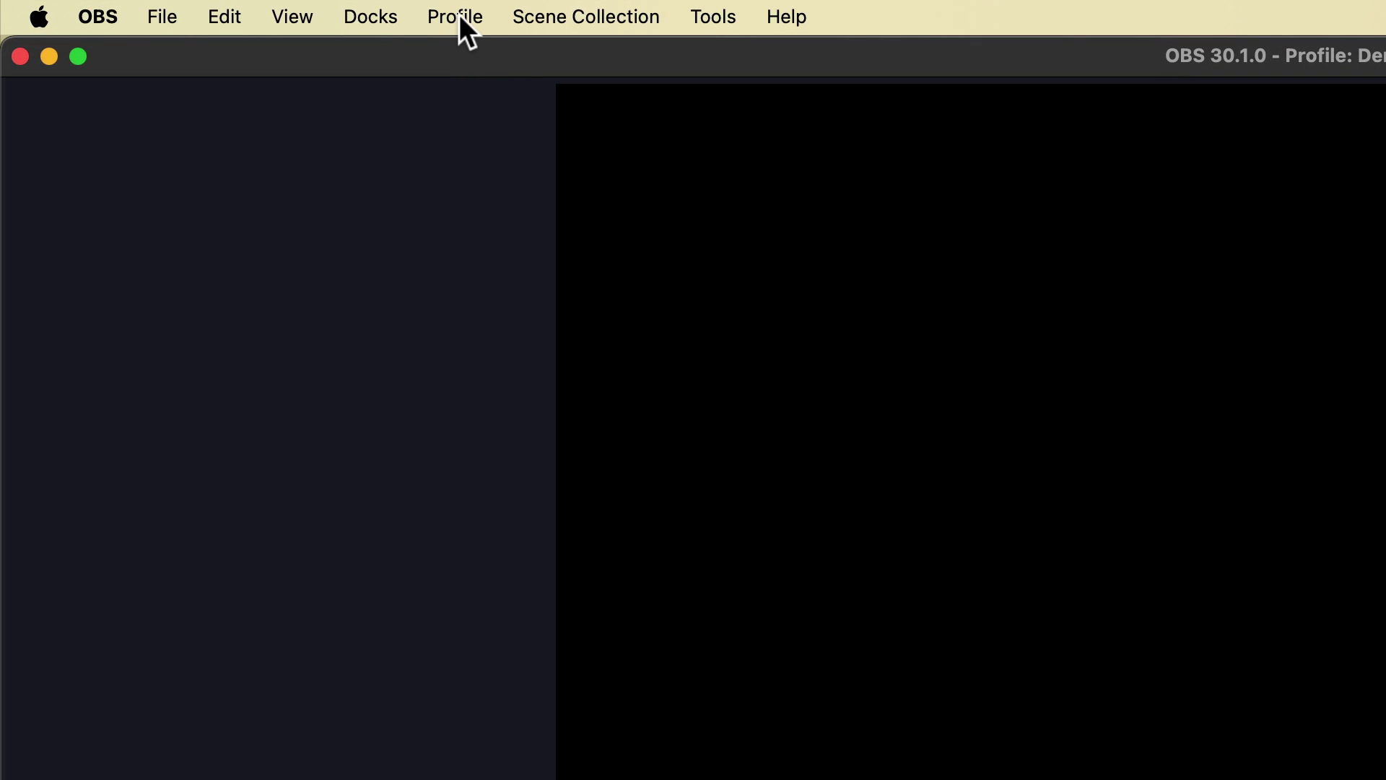
Create a profile named 'Vertical Video' from the Profile menu
left_click(459, 16)
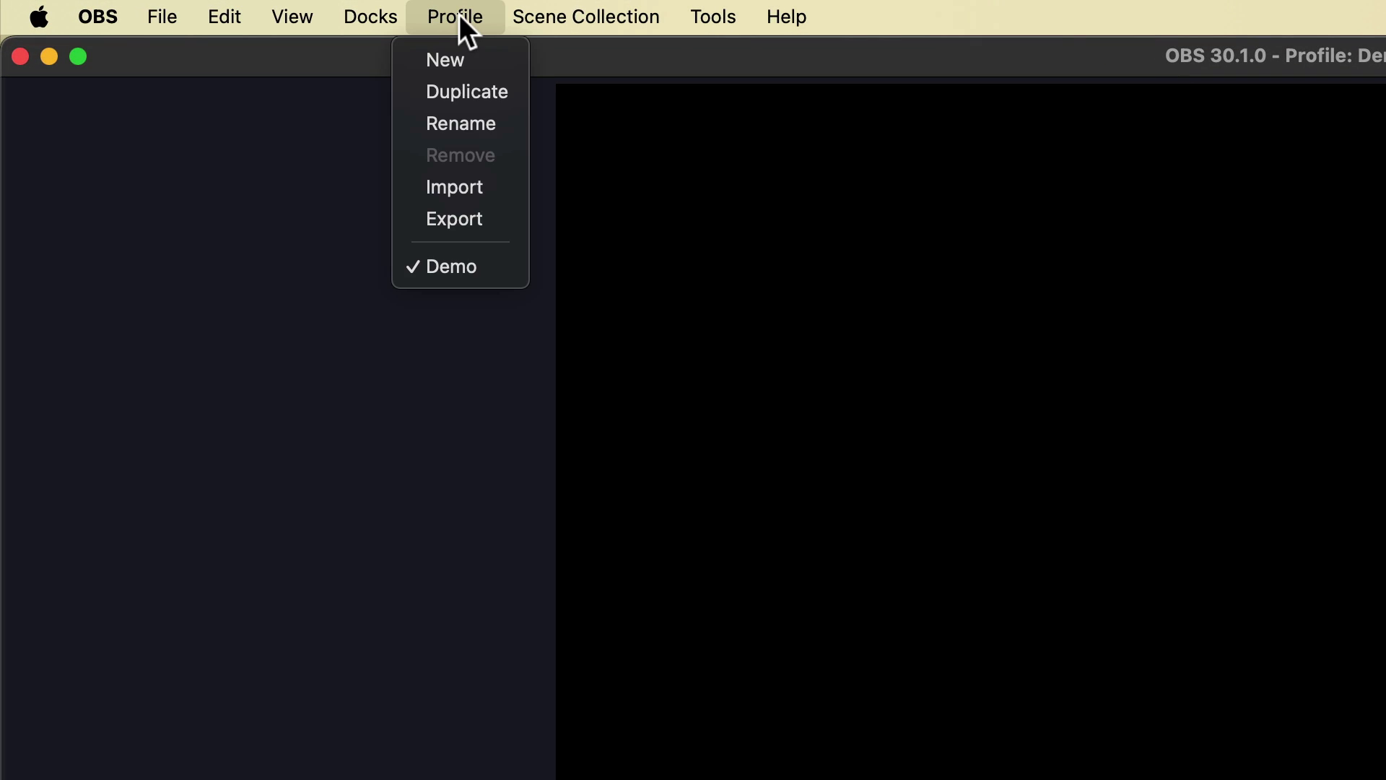
left_click(447, 57)
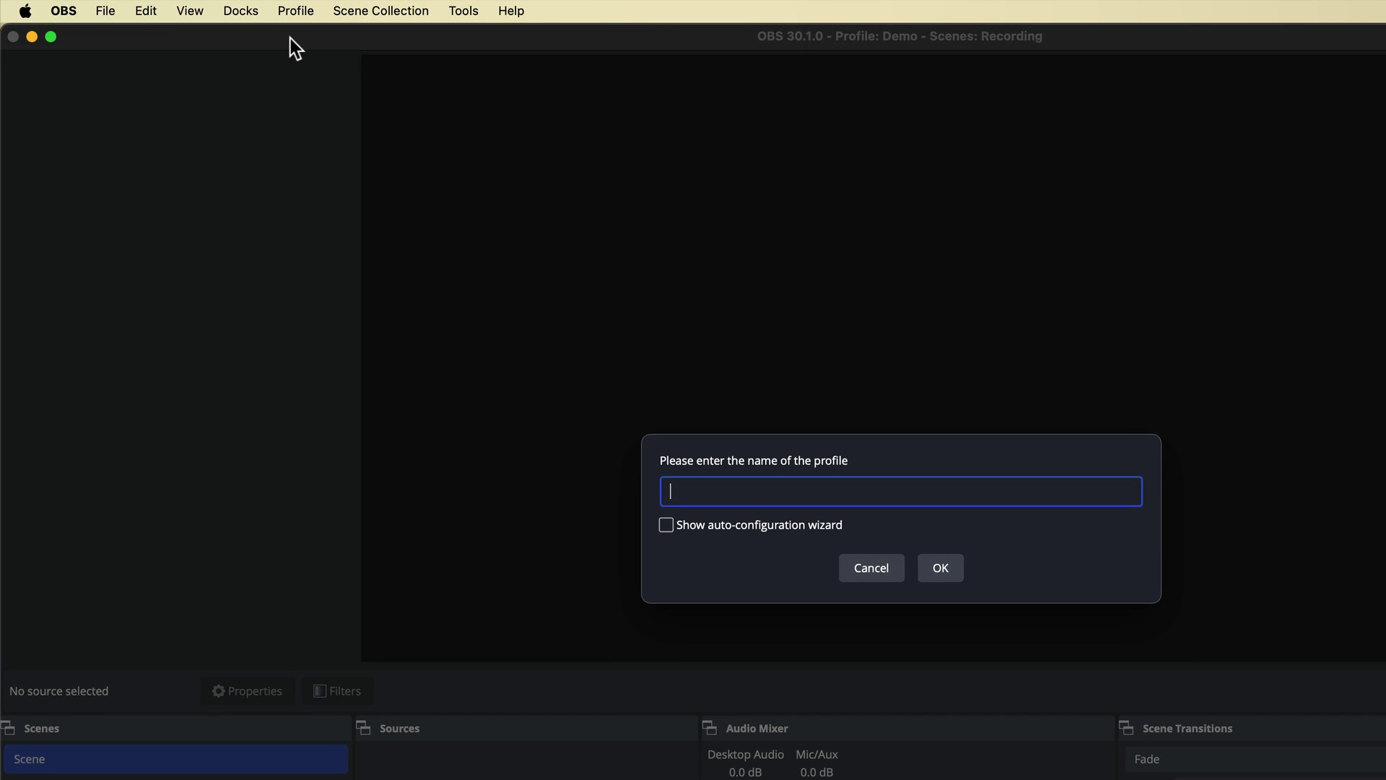
type("Vertical Video")
left_click(941, 568)
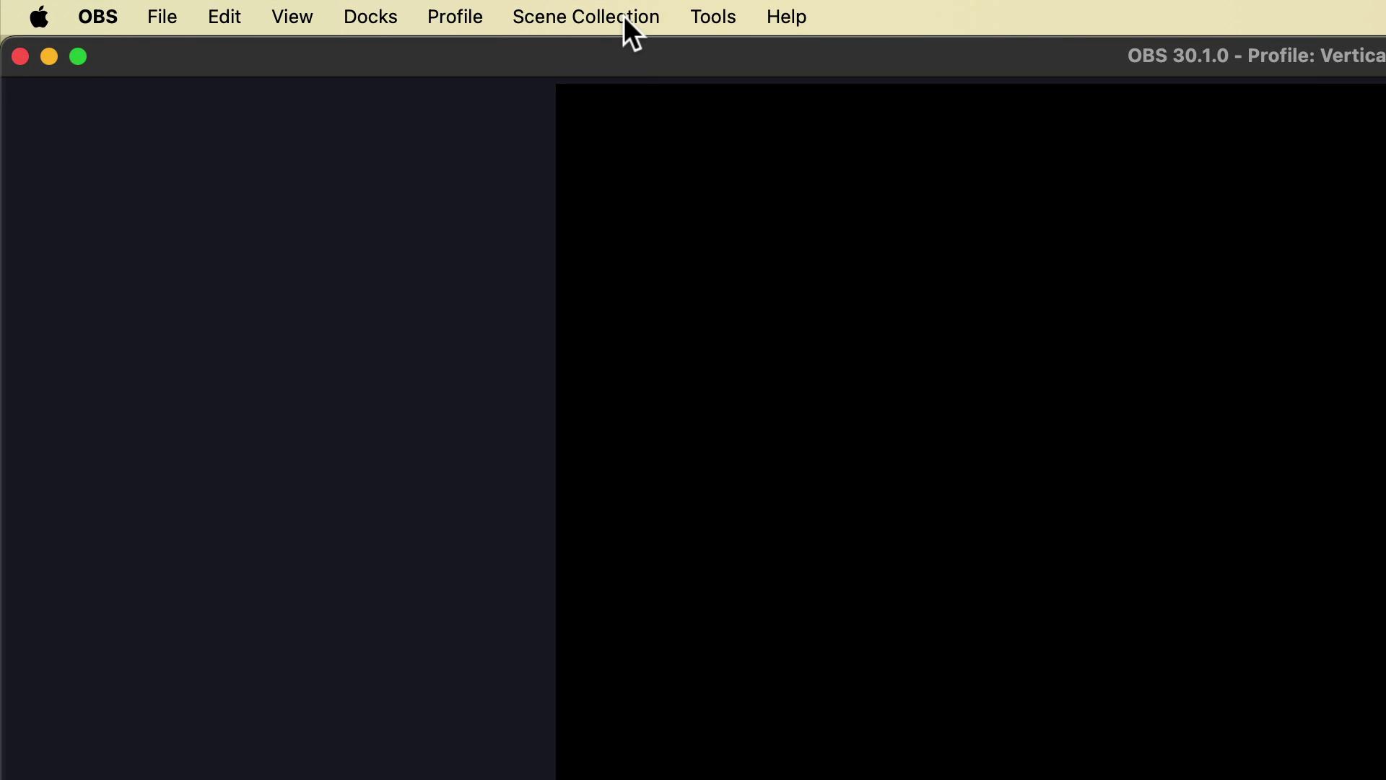
Create a scene collection named 'Vertical Video' from the Scene Collection menu
left_click(624, 18)
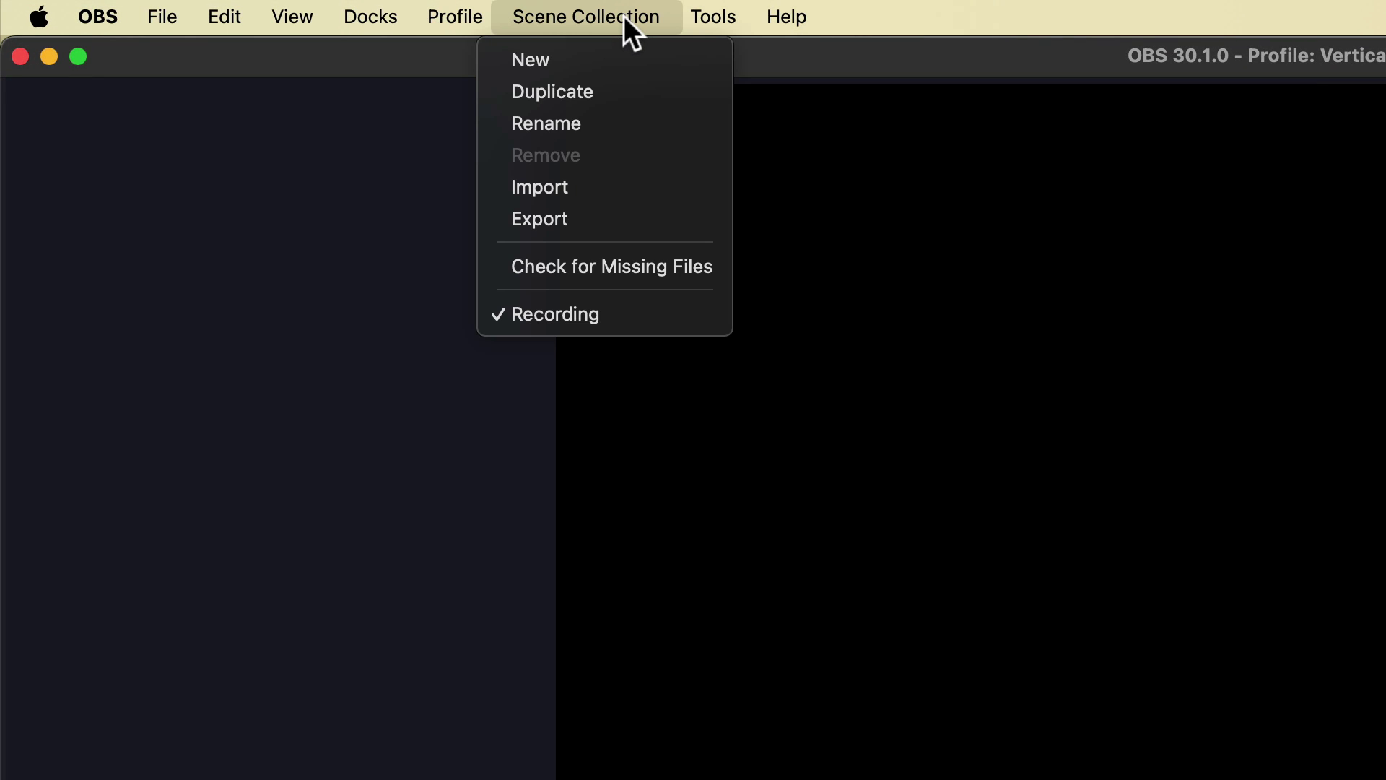
left_click(549, 60)
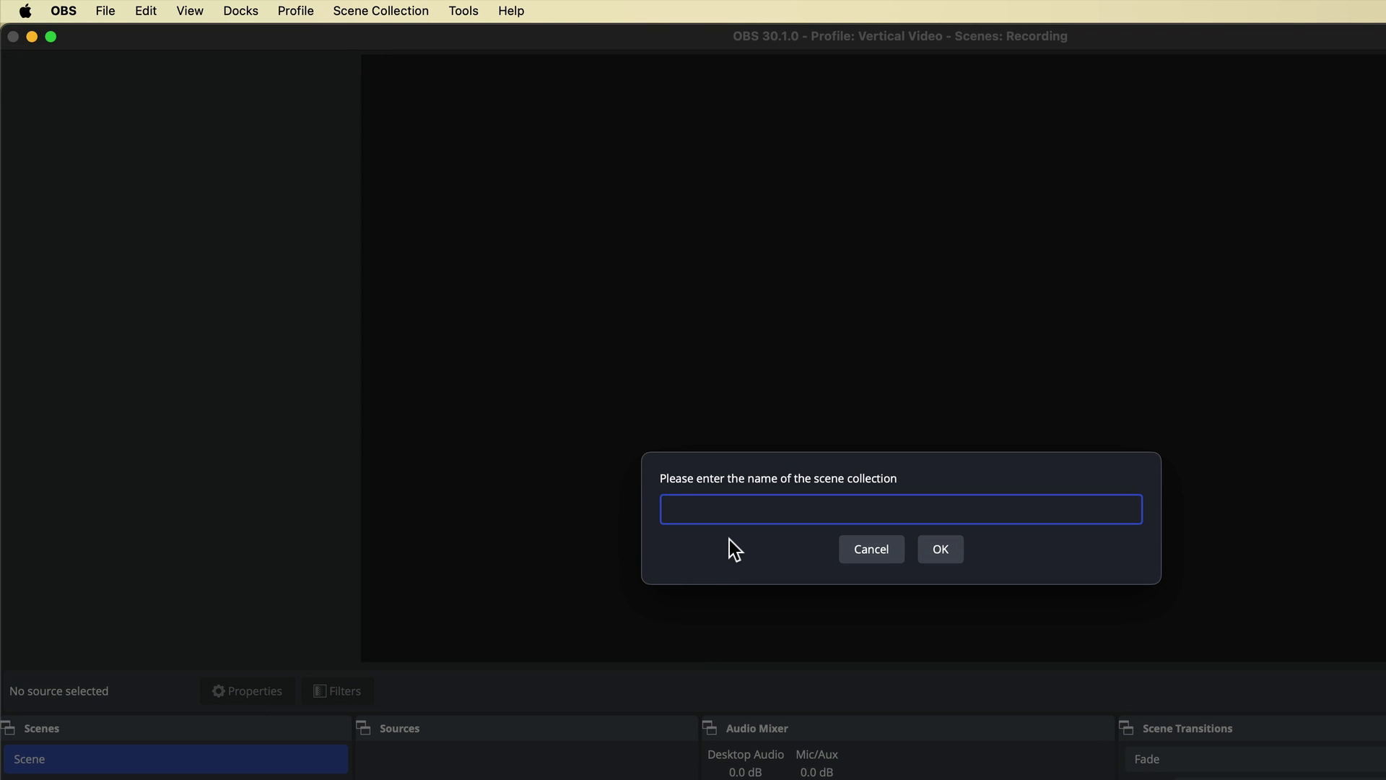
type("Vertical Video")
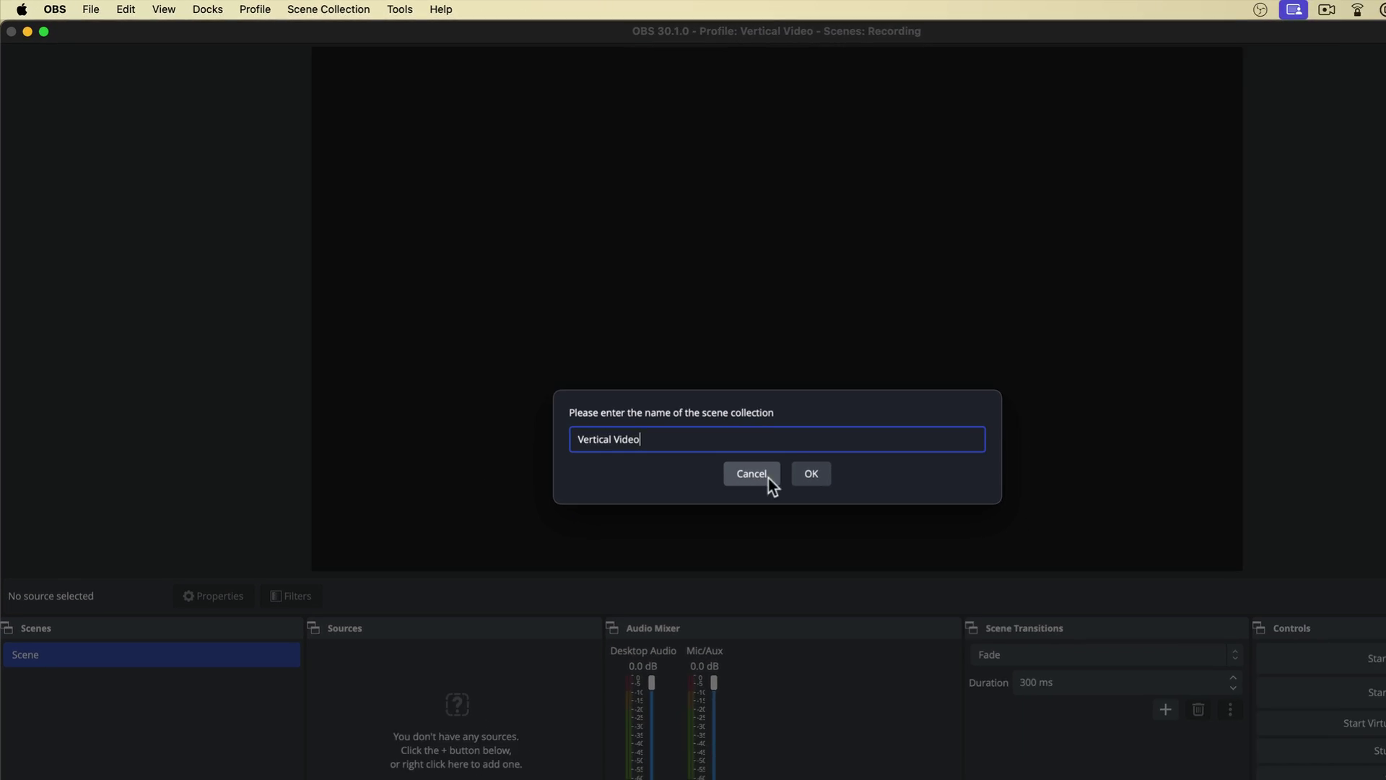
left_click(810, 474)
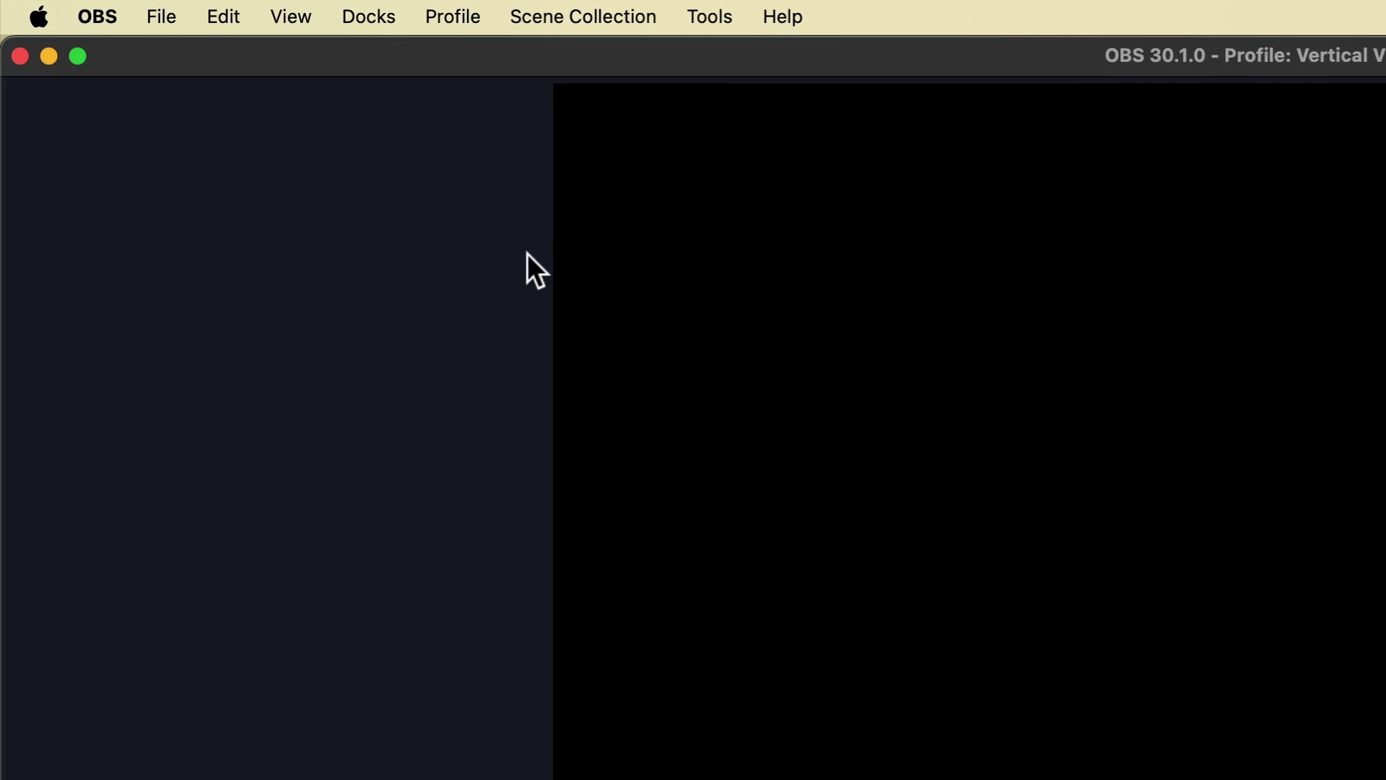
left_click(459, 17)
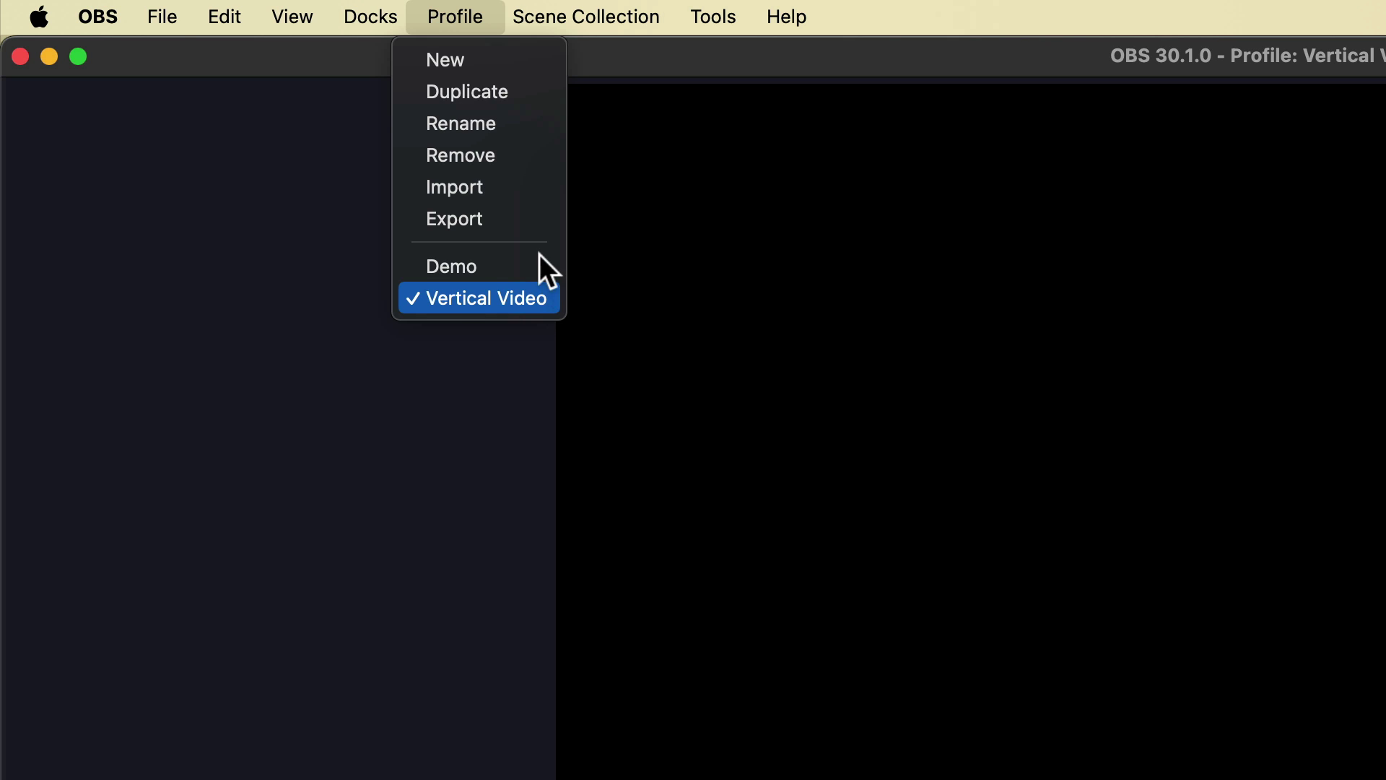
mouse_move(589, 29)
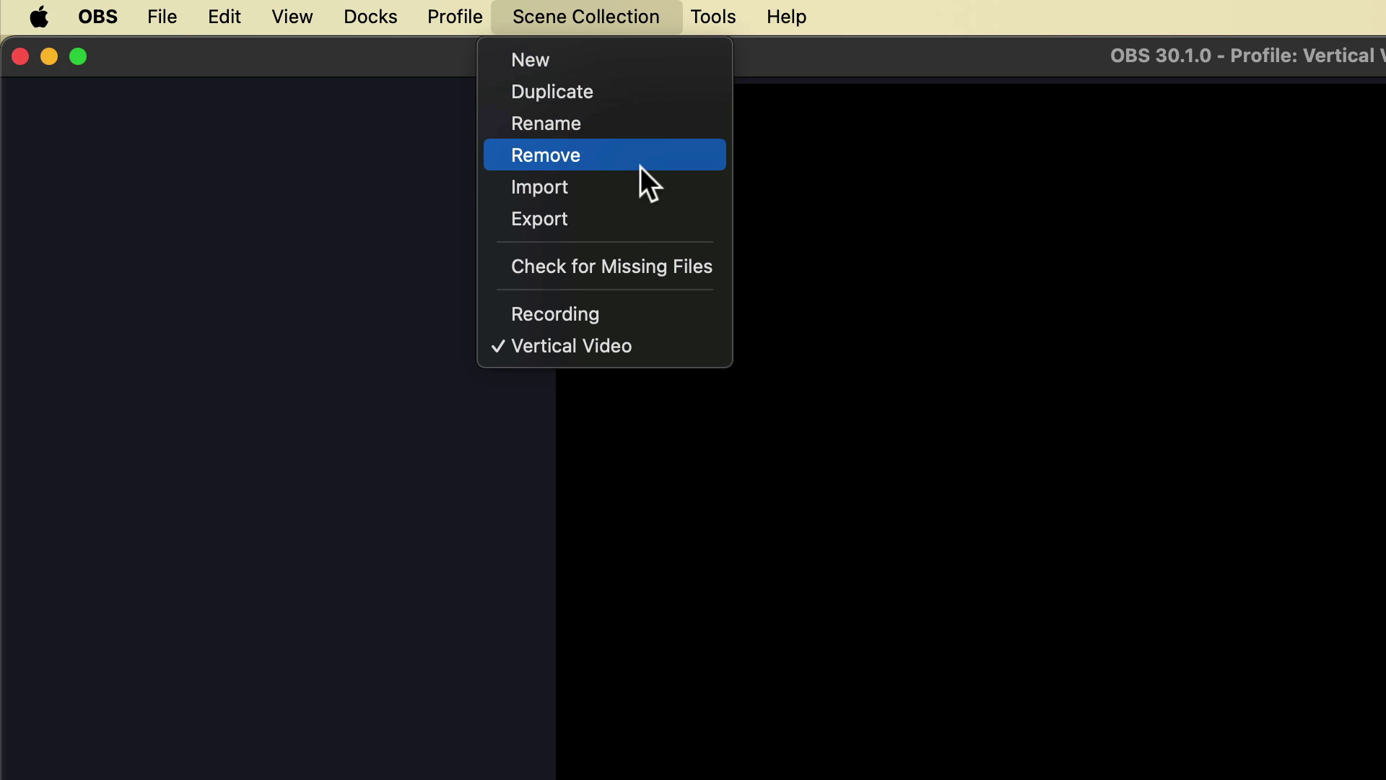
left_click(666, 352)
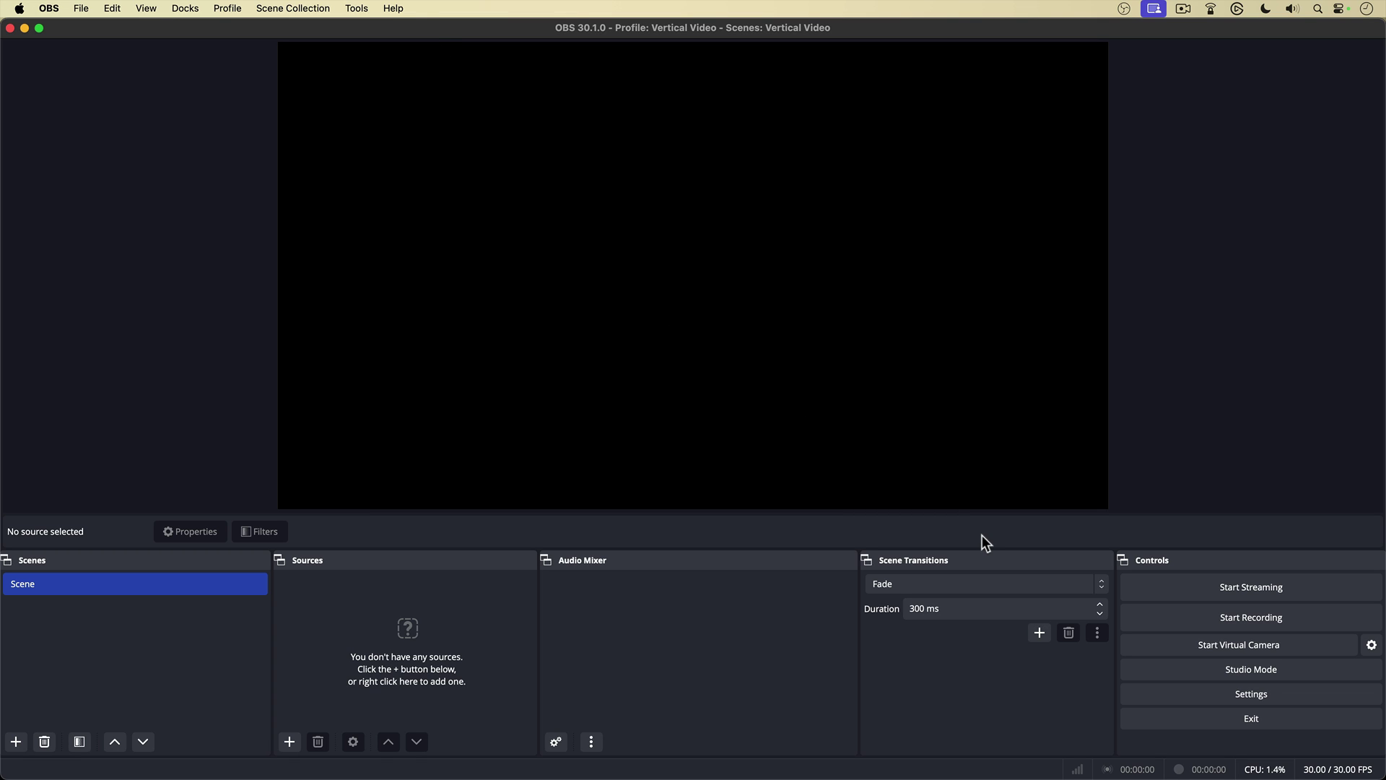
In Video settings, set the base canvas resolution to 1080x1920
left_click(1255, 695)
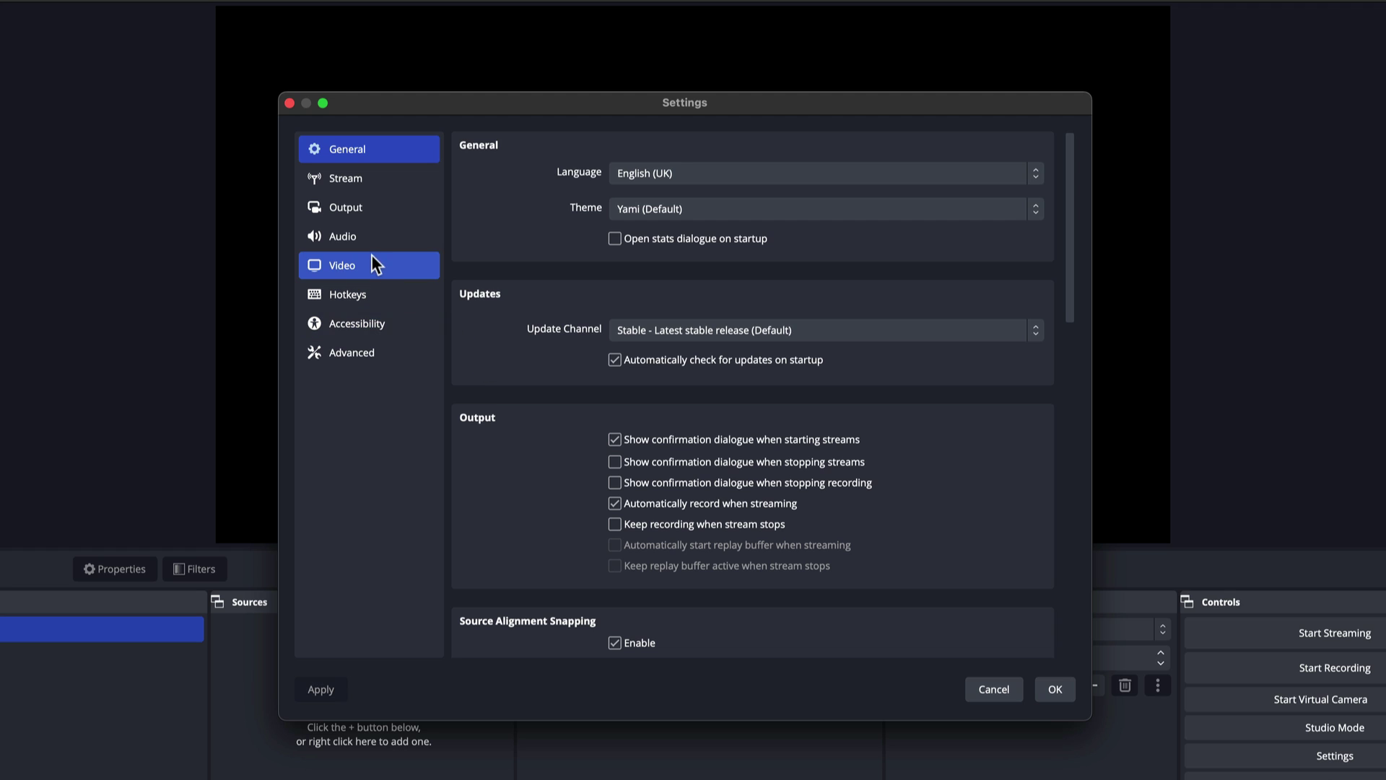
left_click(351, 267)
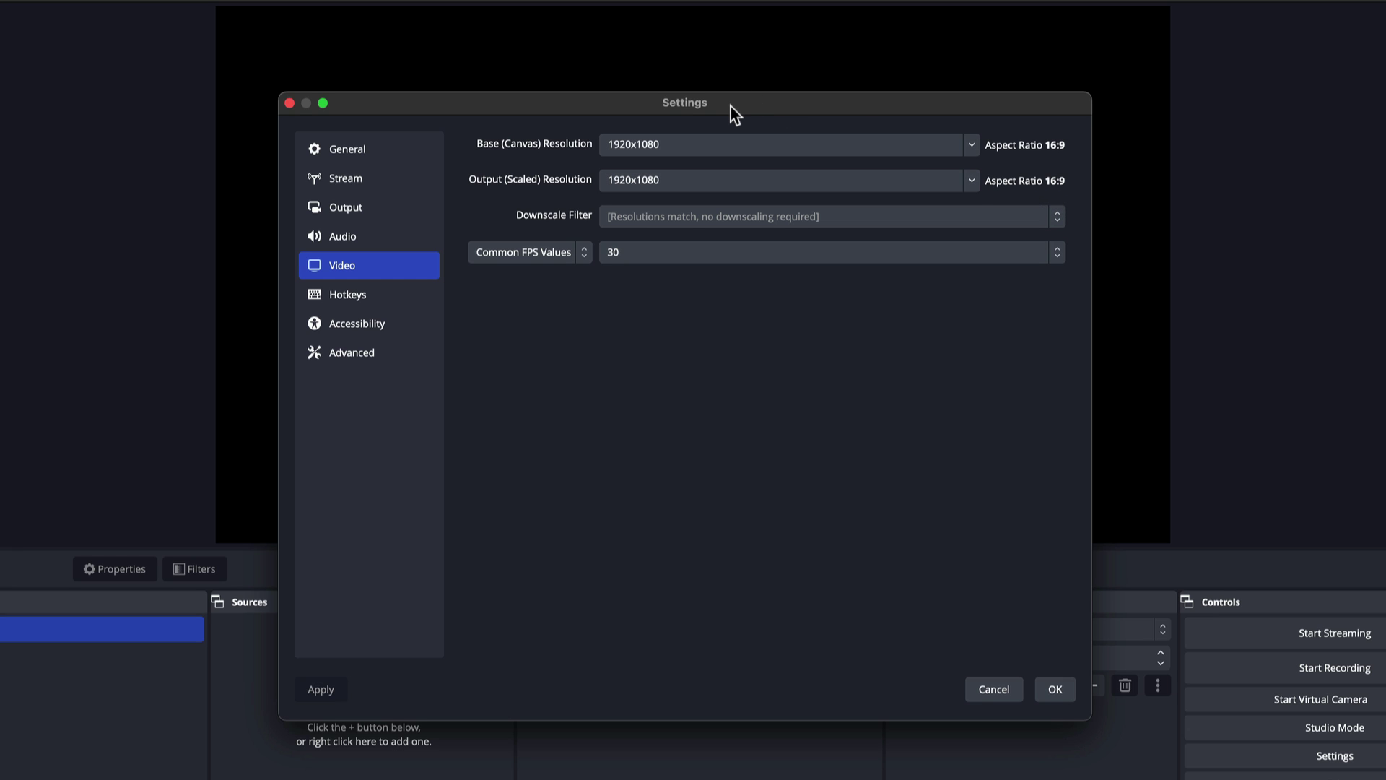
left_click_drag(730, 106, 683, 598)
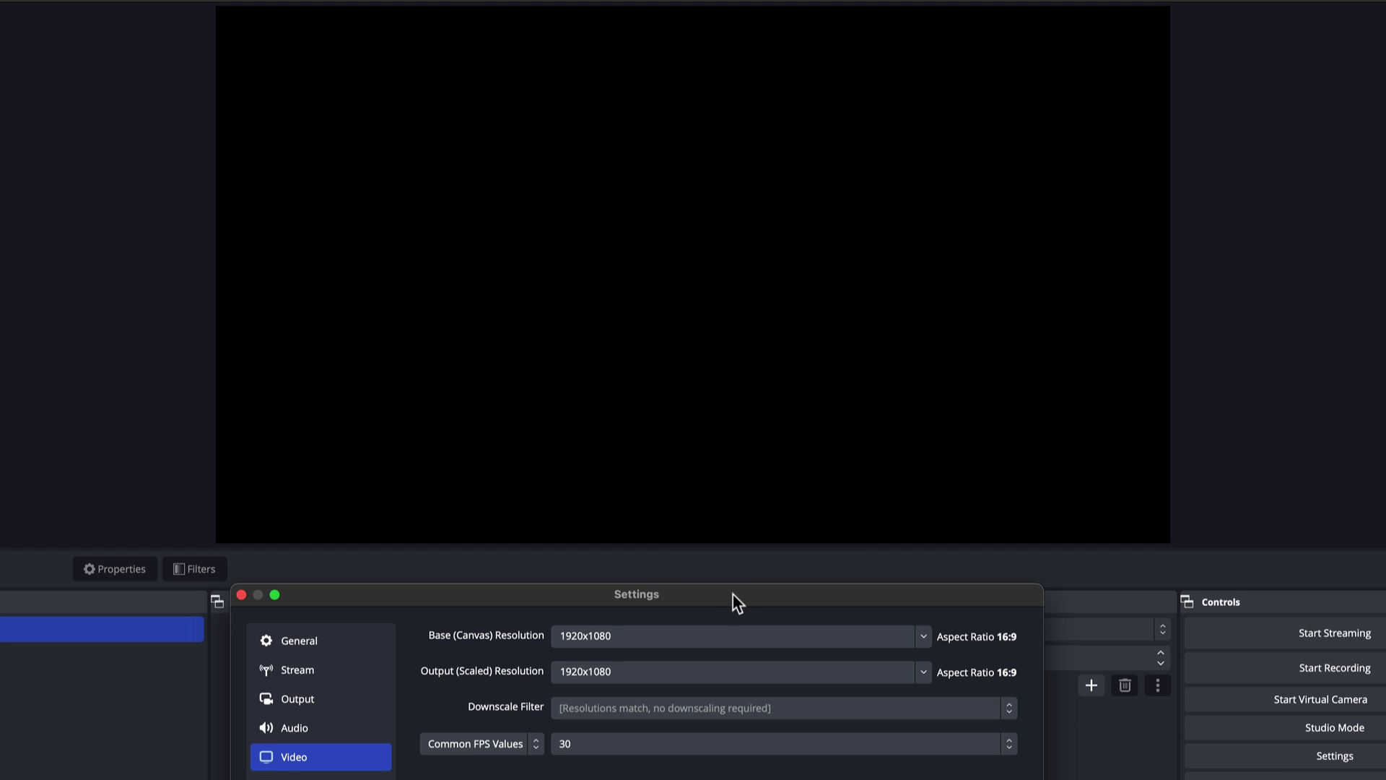
left_click_drag(733, 591, 790, 99)
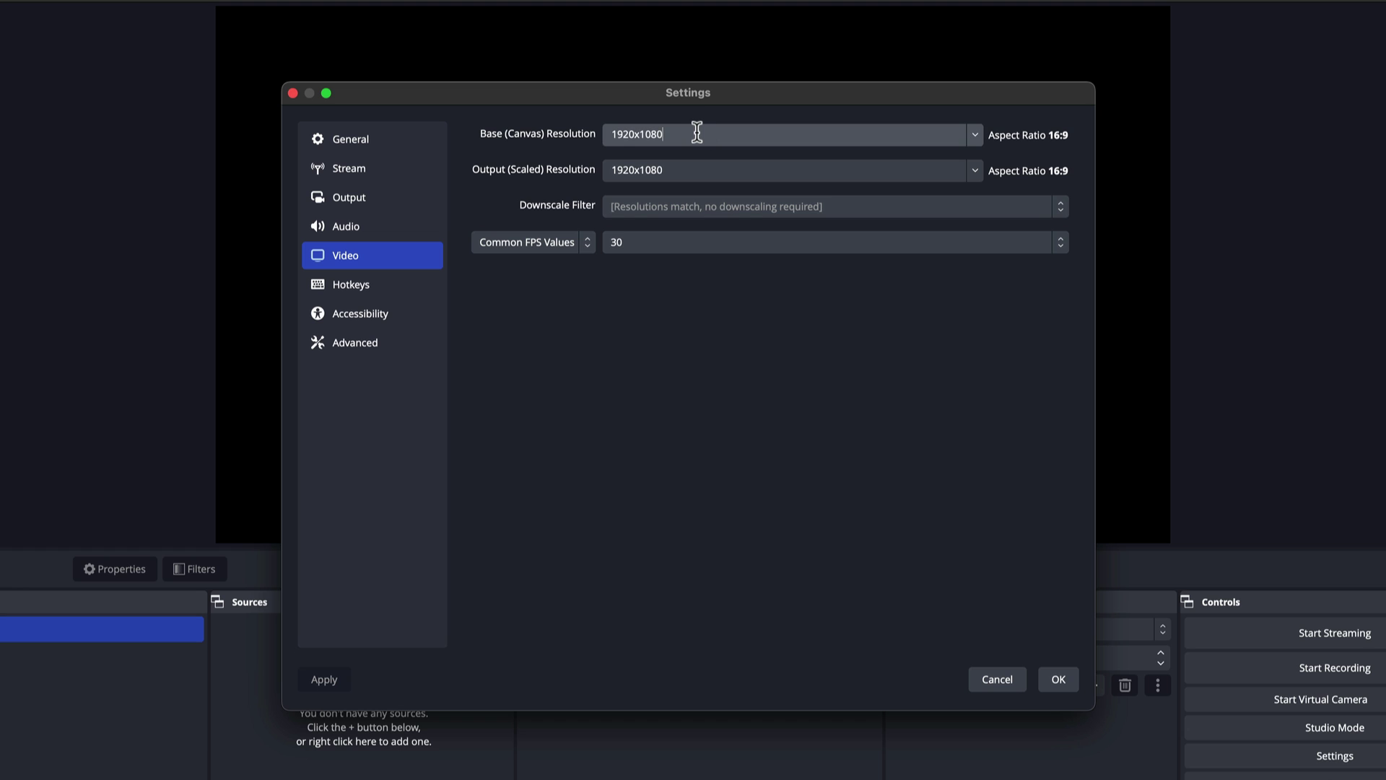
left_click_drag(697, 132, 604, 134)
type("1080")
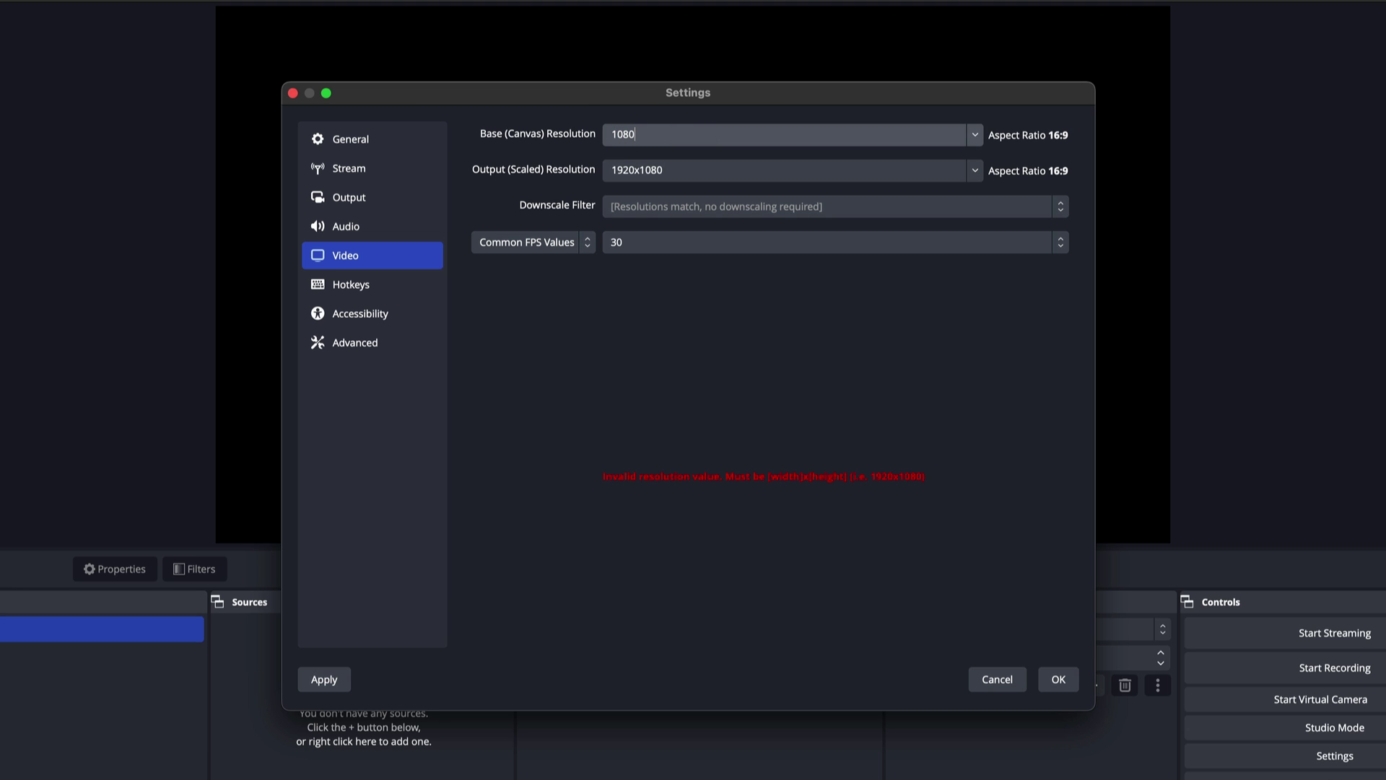
type("x1920")
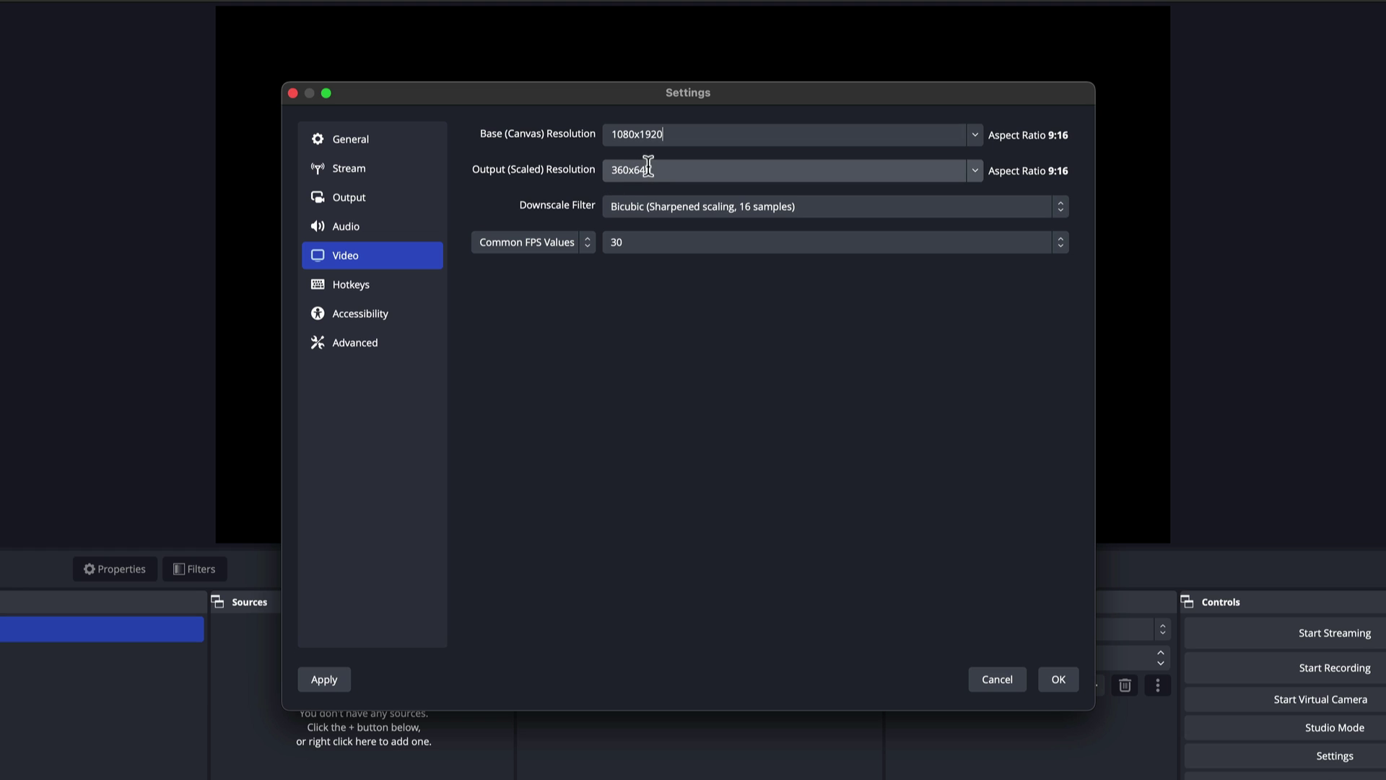
Set the output resolution to 1080x1920 at 30 FPS, apply, and check the portrait preview
left_click_drag(662, 174, 598, 171)
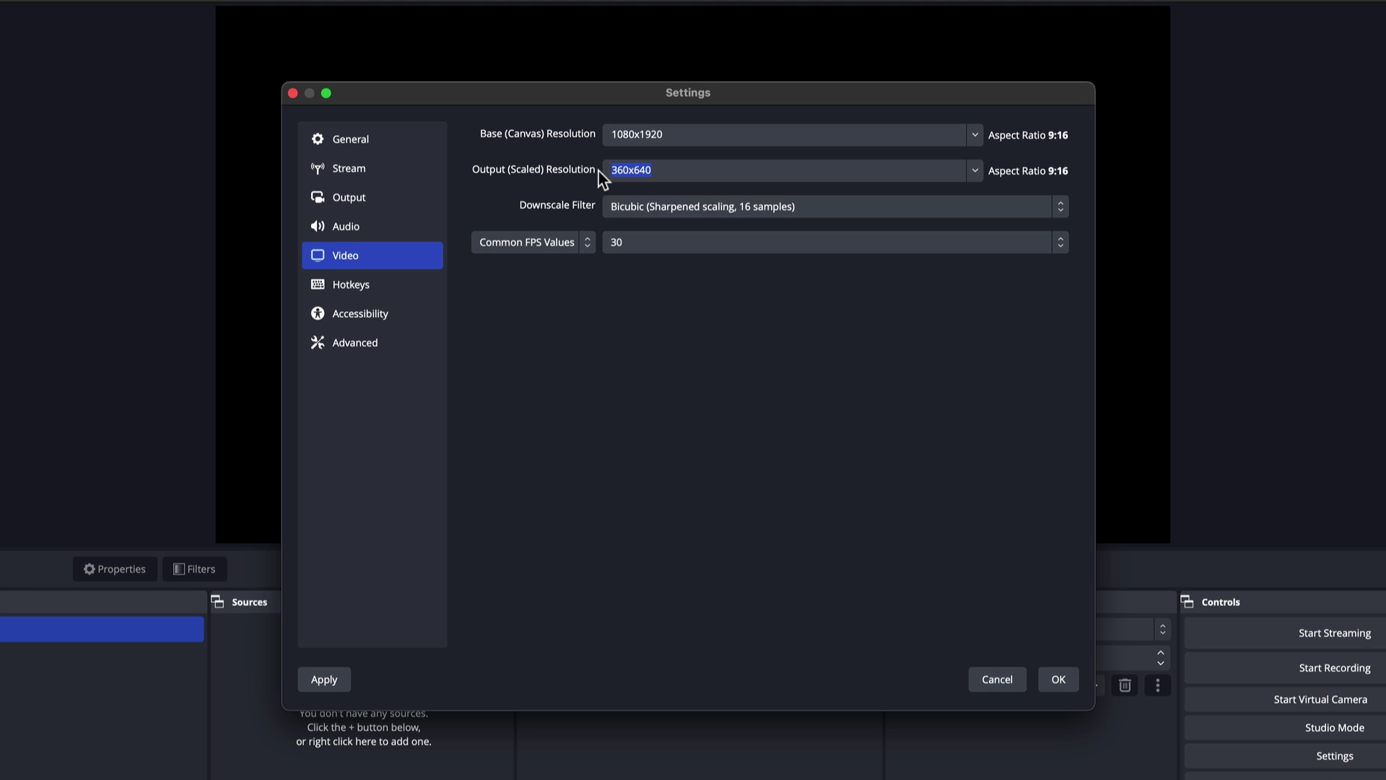
type("10")
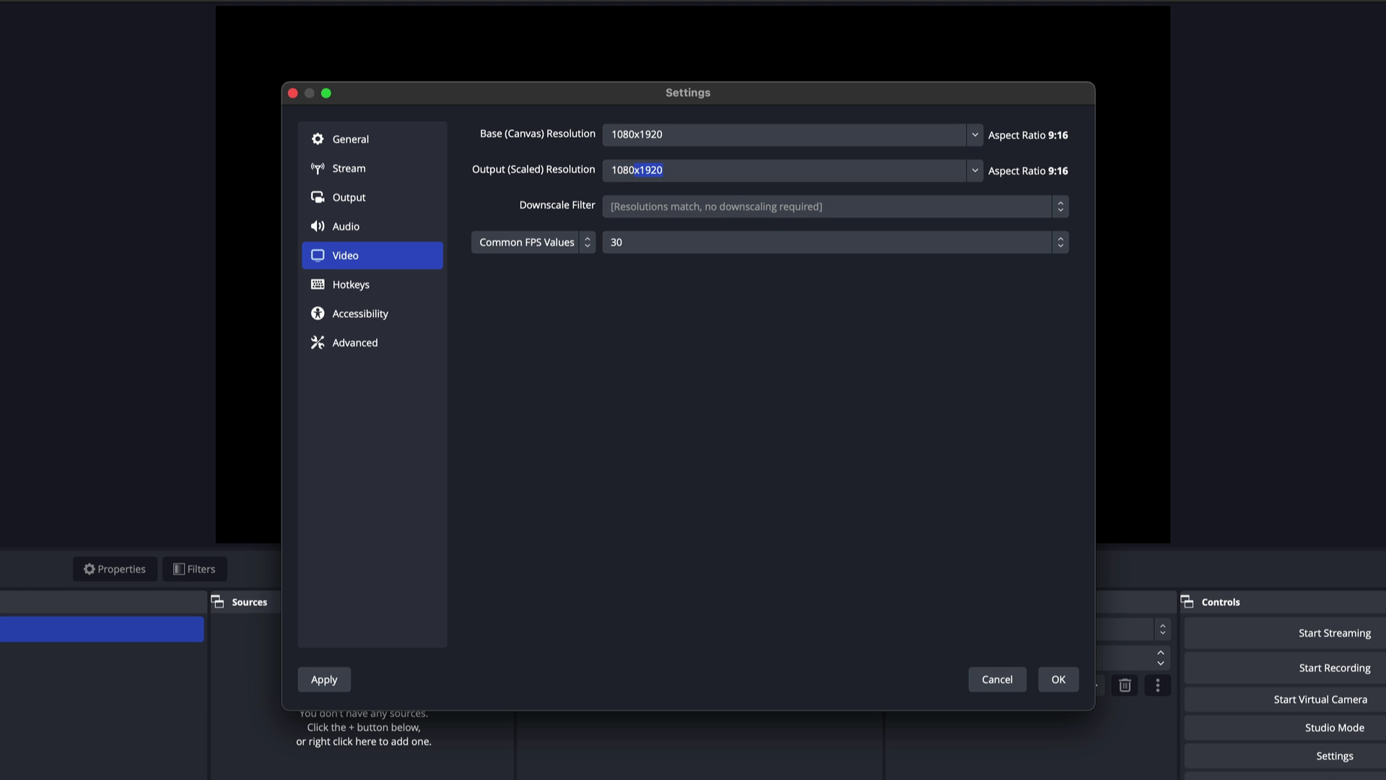
type("80x1920")
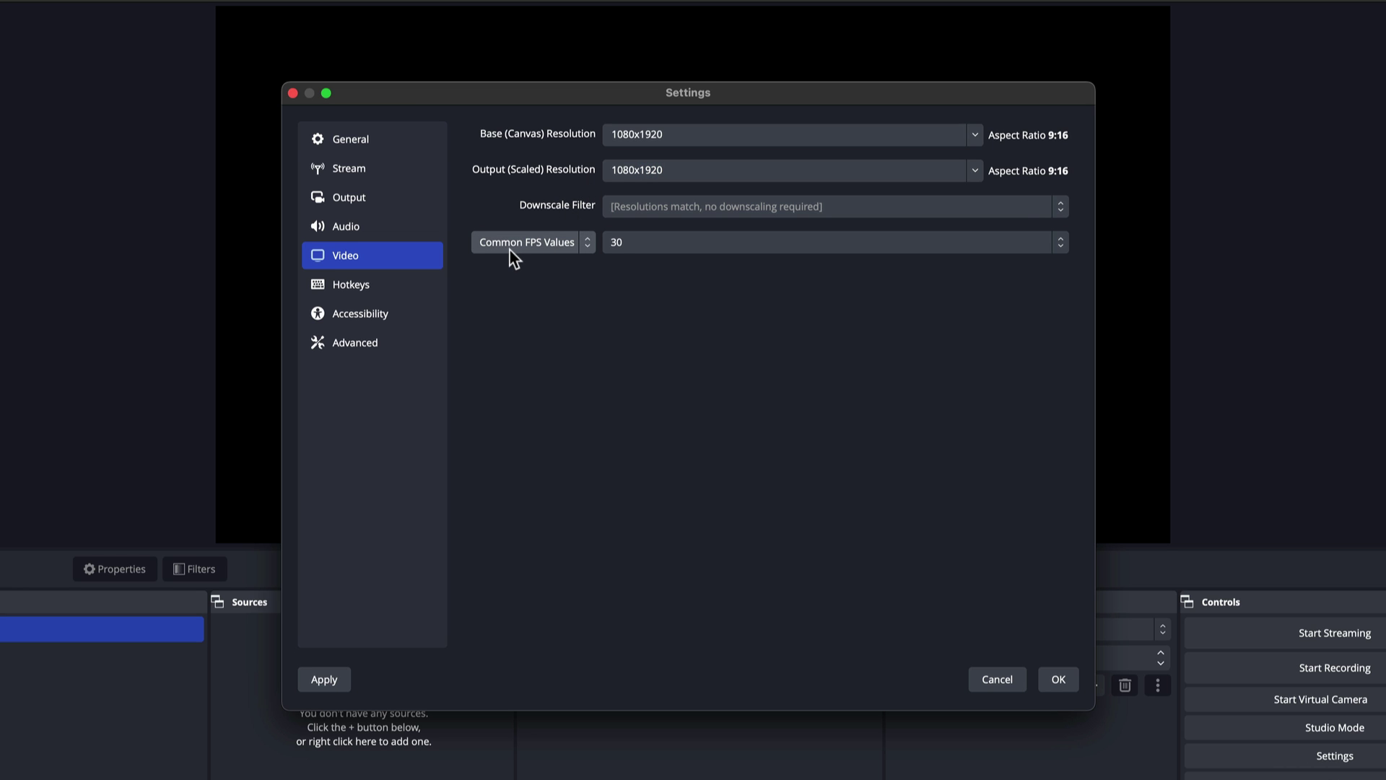
left_click(697, 247)
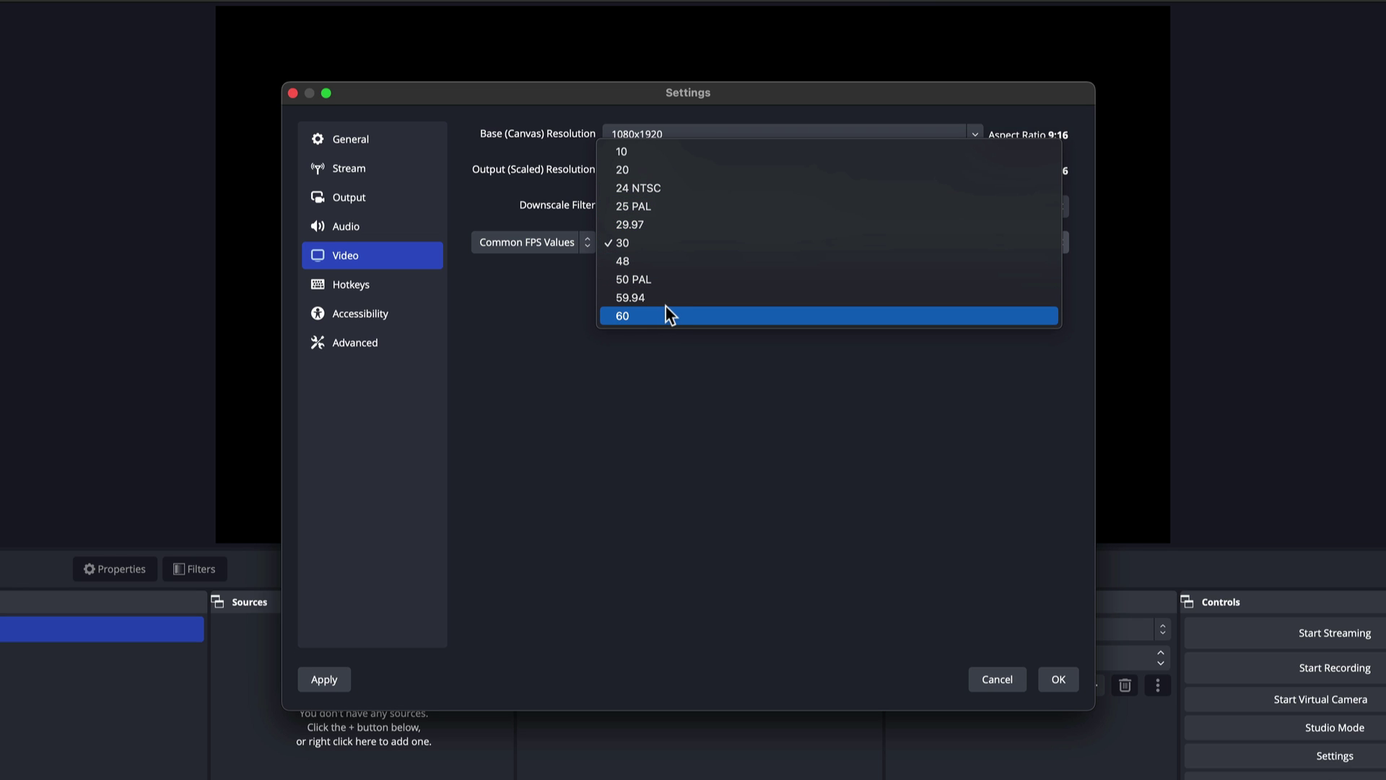
left_click(628, 242)
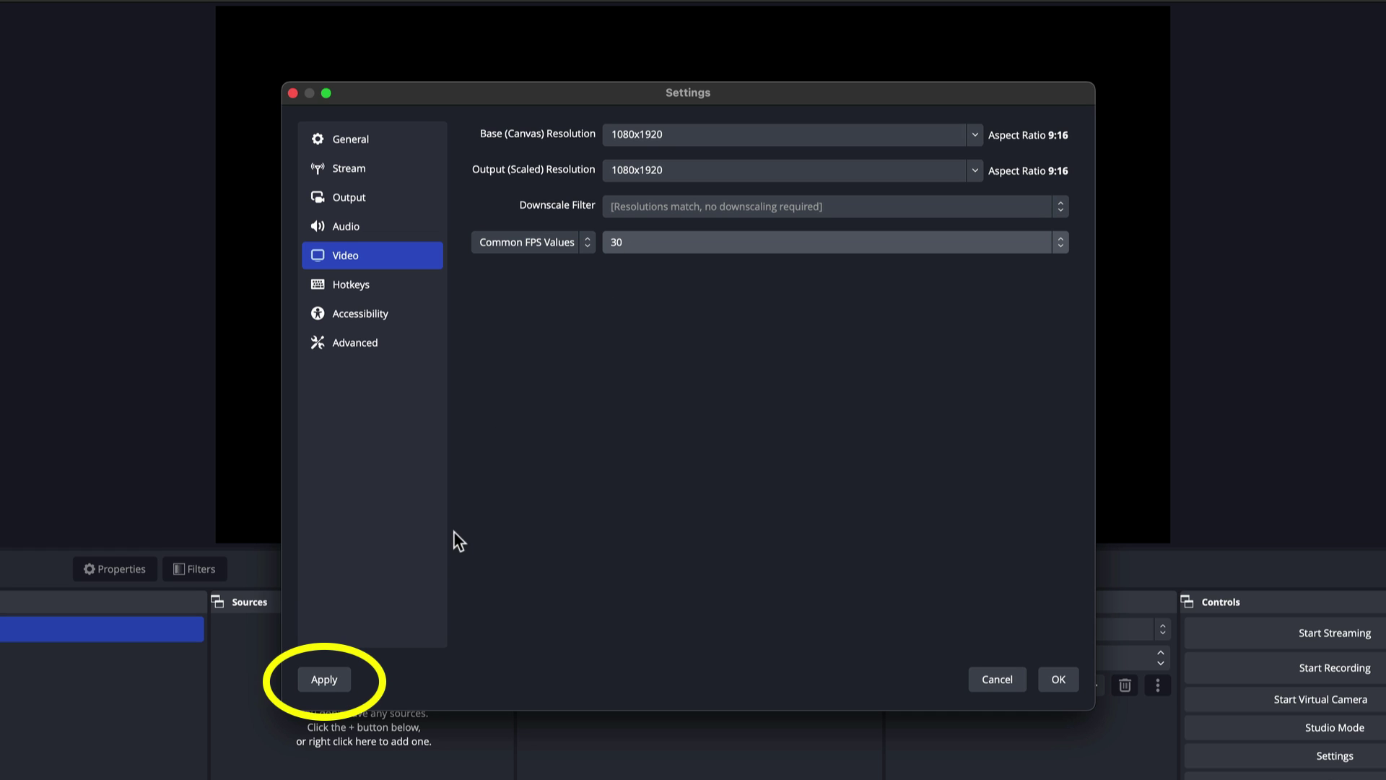
left_click(323, 683)
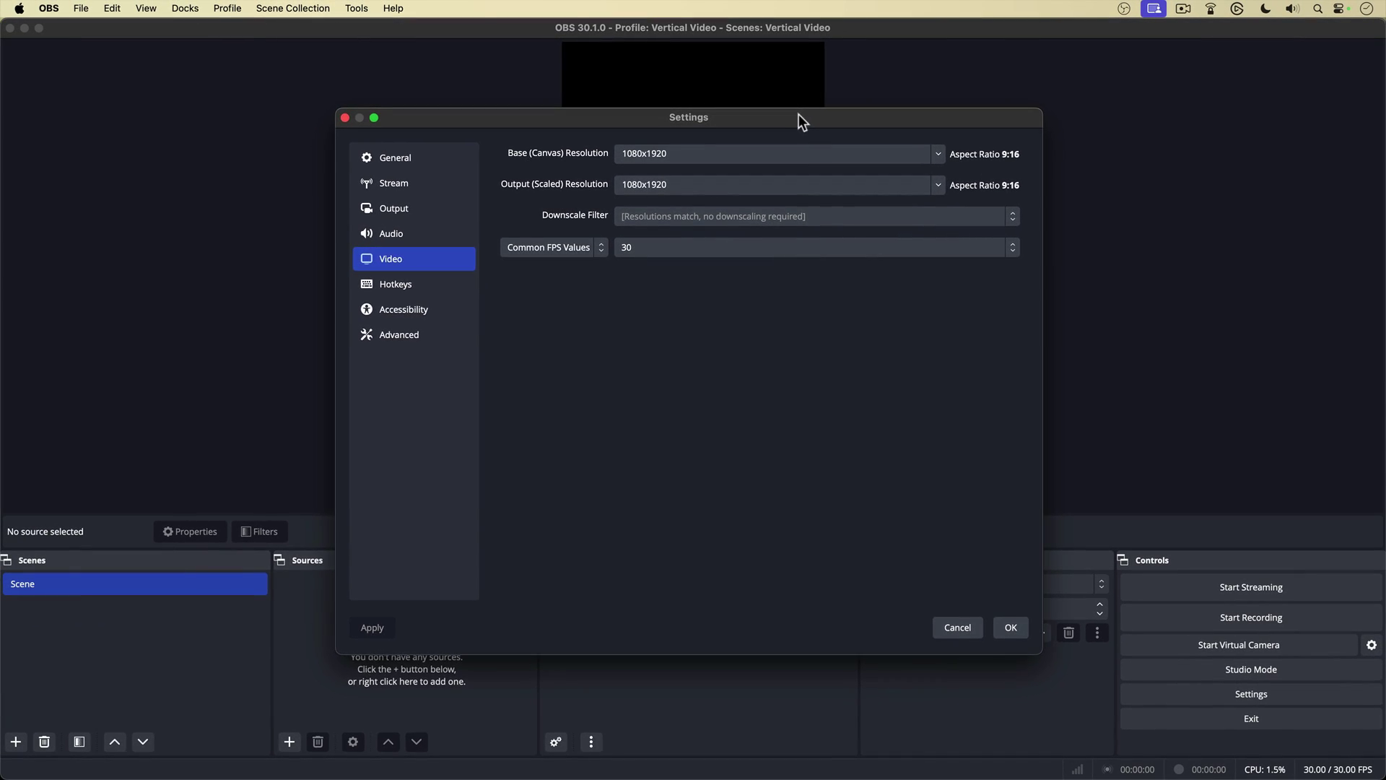
left_click_drag(799, 115, 605, 541)
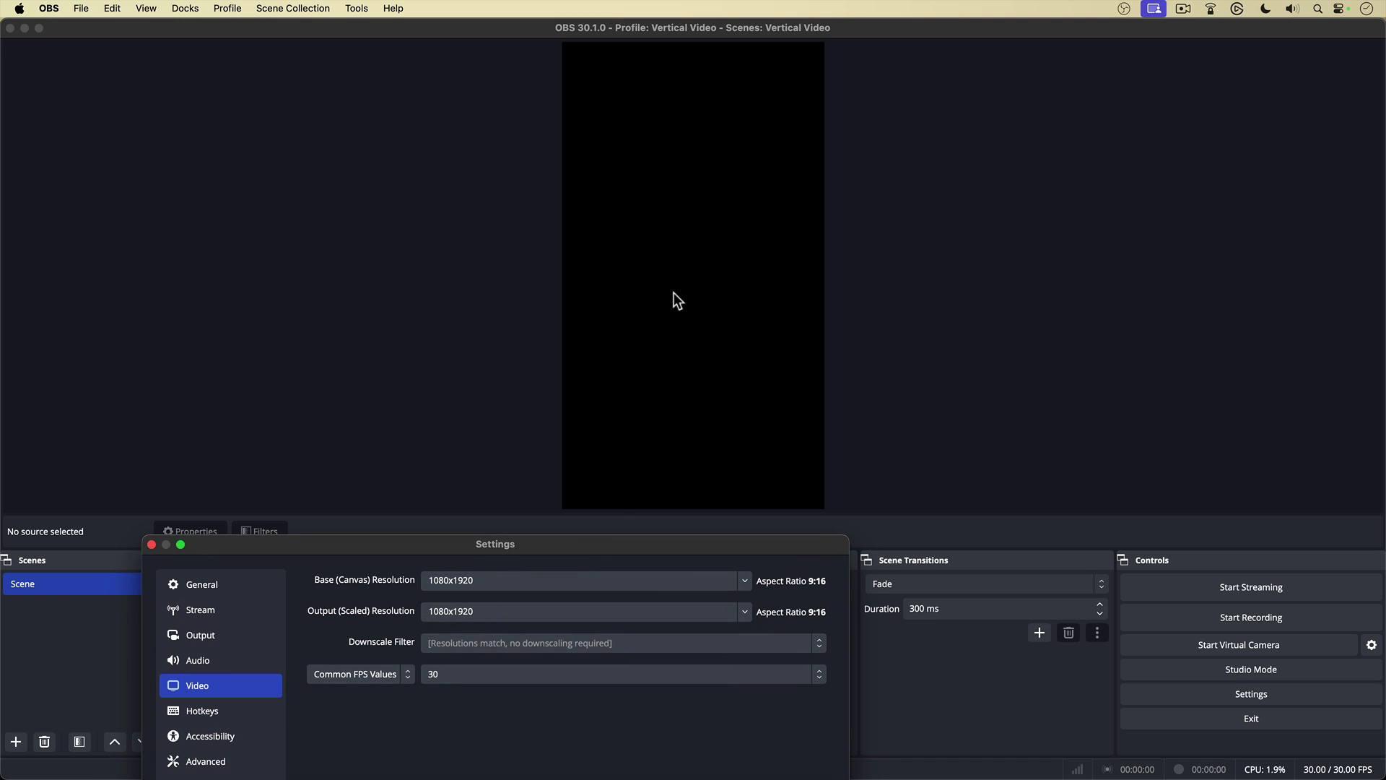
left_click_drag(425, 537, 599, 119)
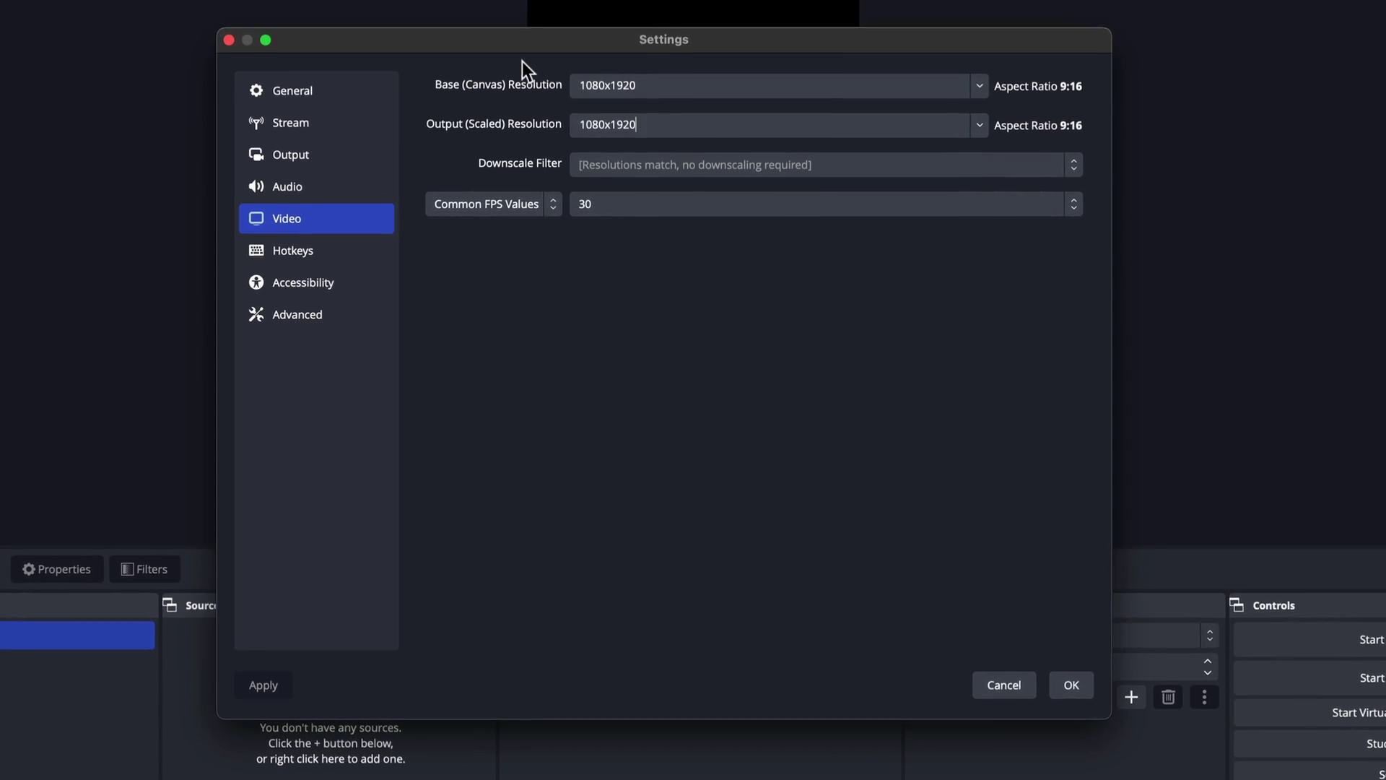
In Output settings, set the recording path to the Samsung T7 'OBS Recordings' folder
left_click(290, 155)
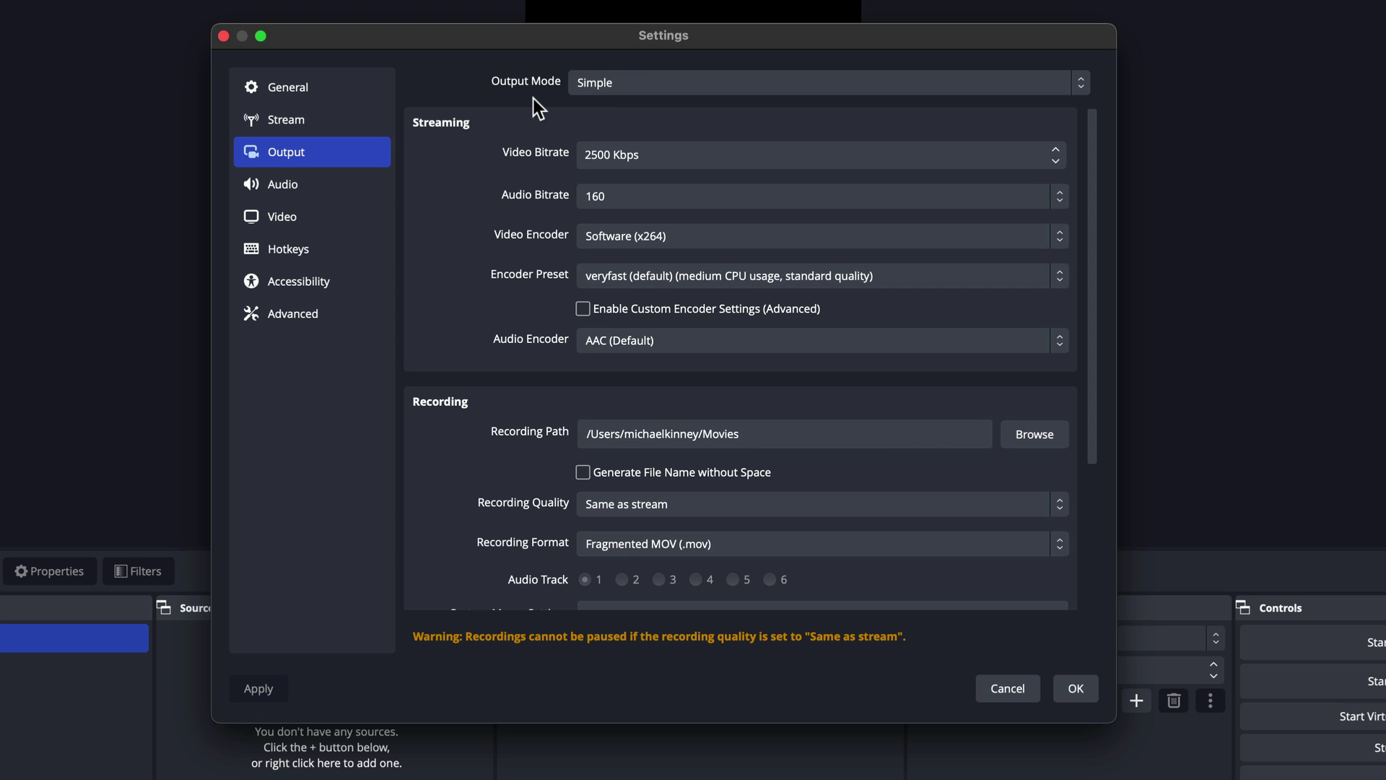
scroll(479, 257, "down", 5)
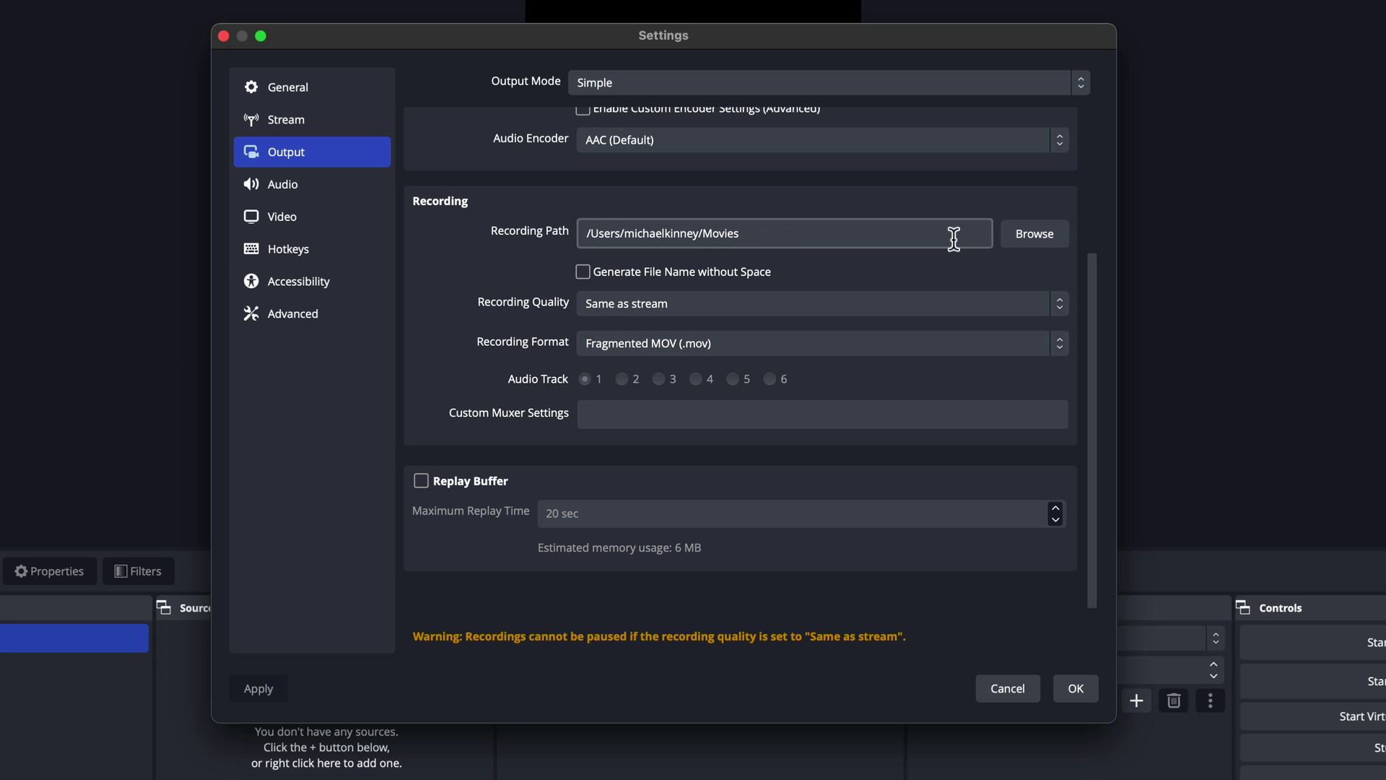
left_click(1036, 237)
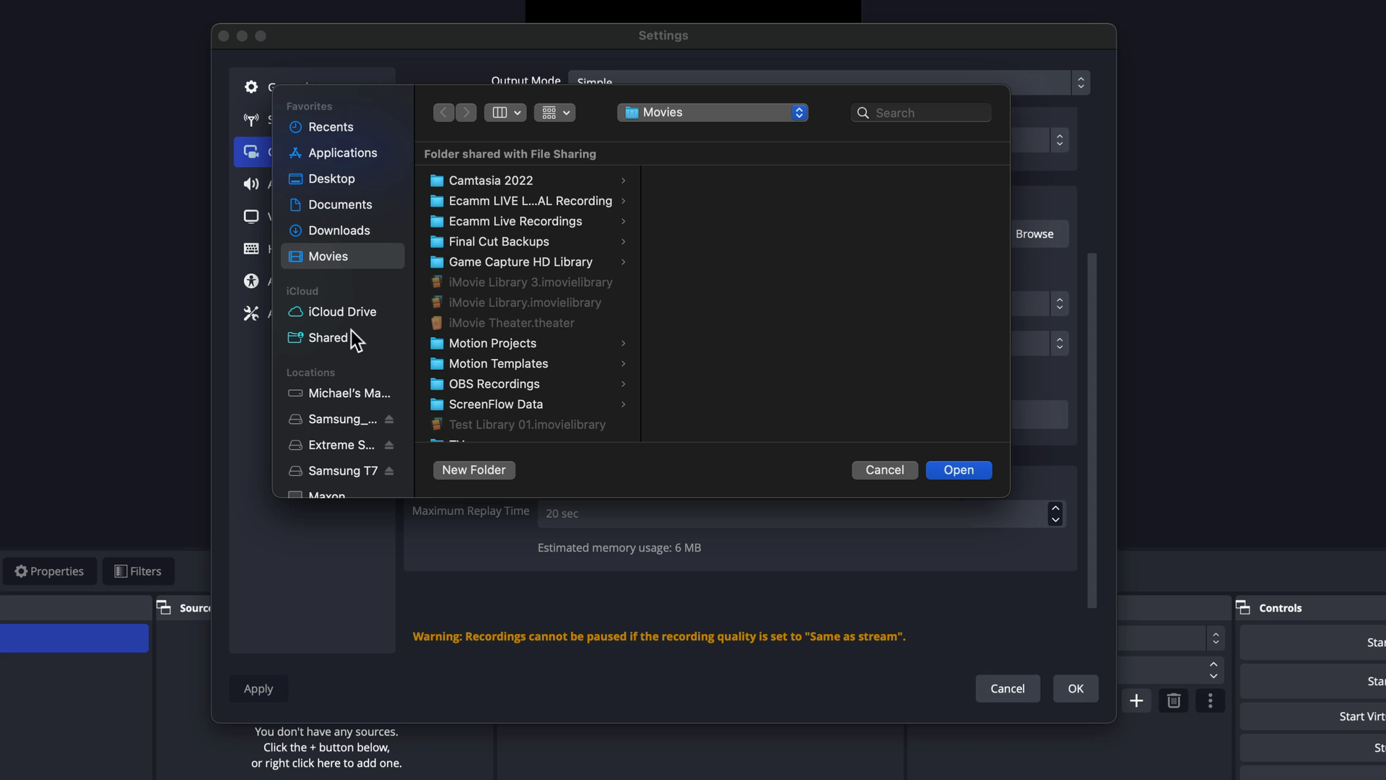
left_click(339, 470)
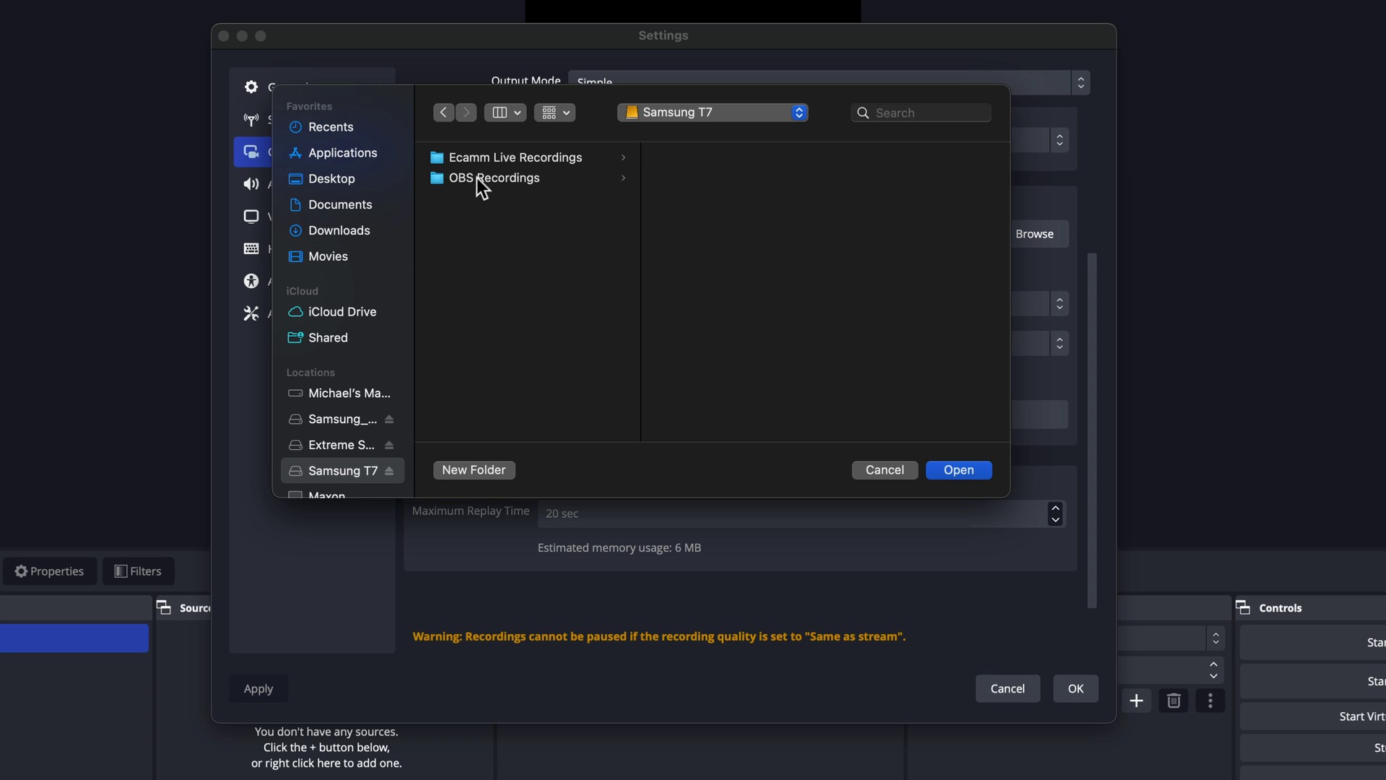
left_click(439, 179)
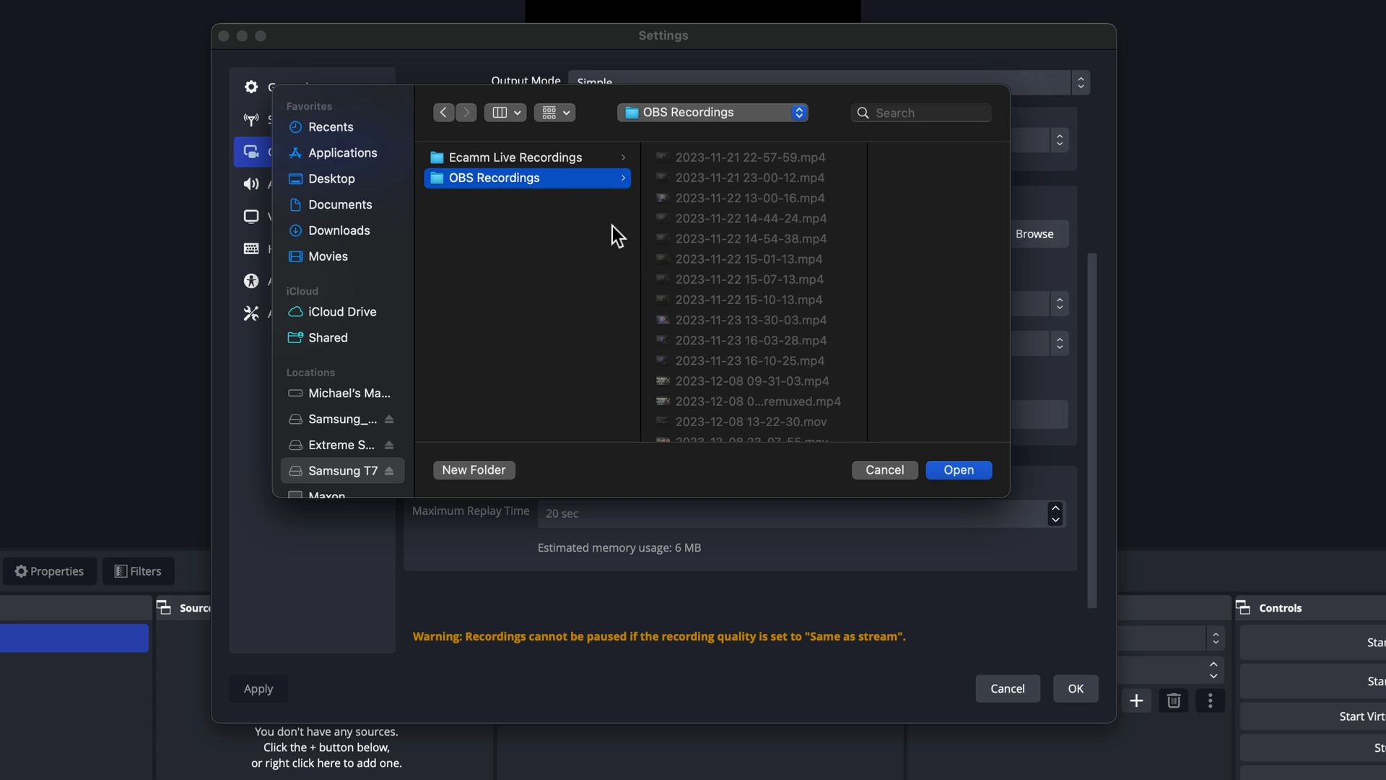
left_click(960, 471)
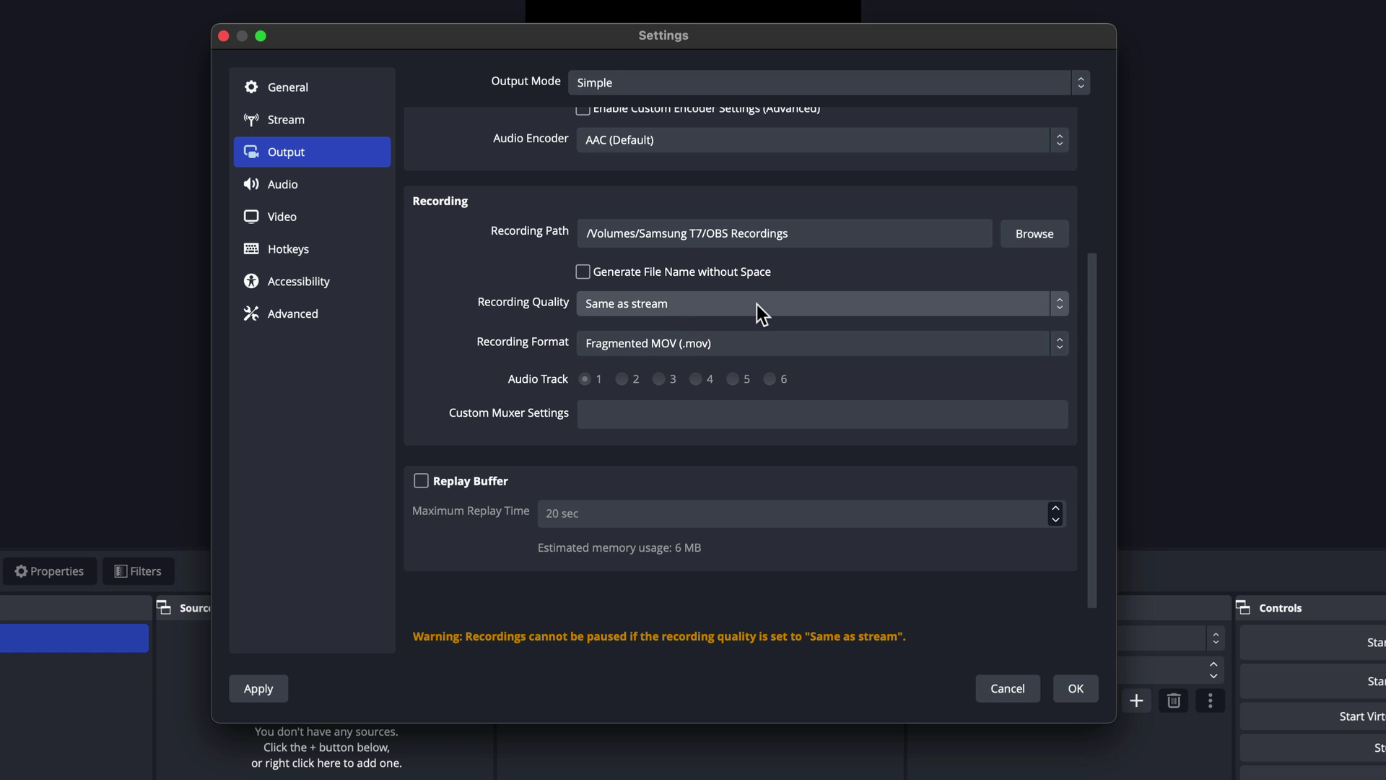
Set recording quality to Indistinguishable, format to Fragmented MP4, and keep Software (x264)
left_click(826, 303)
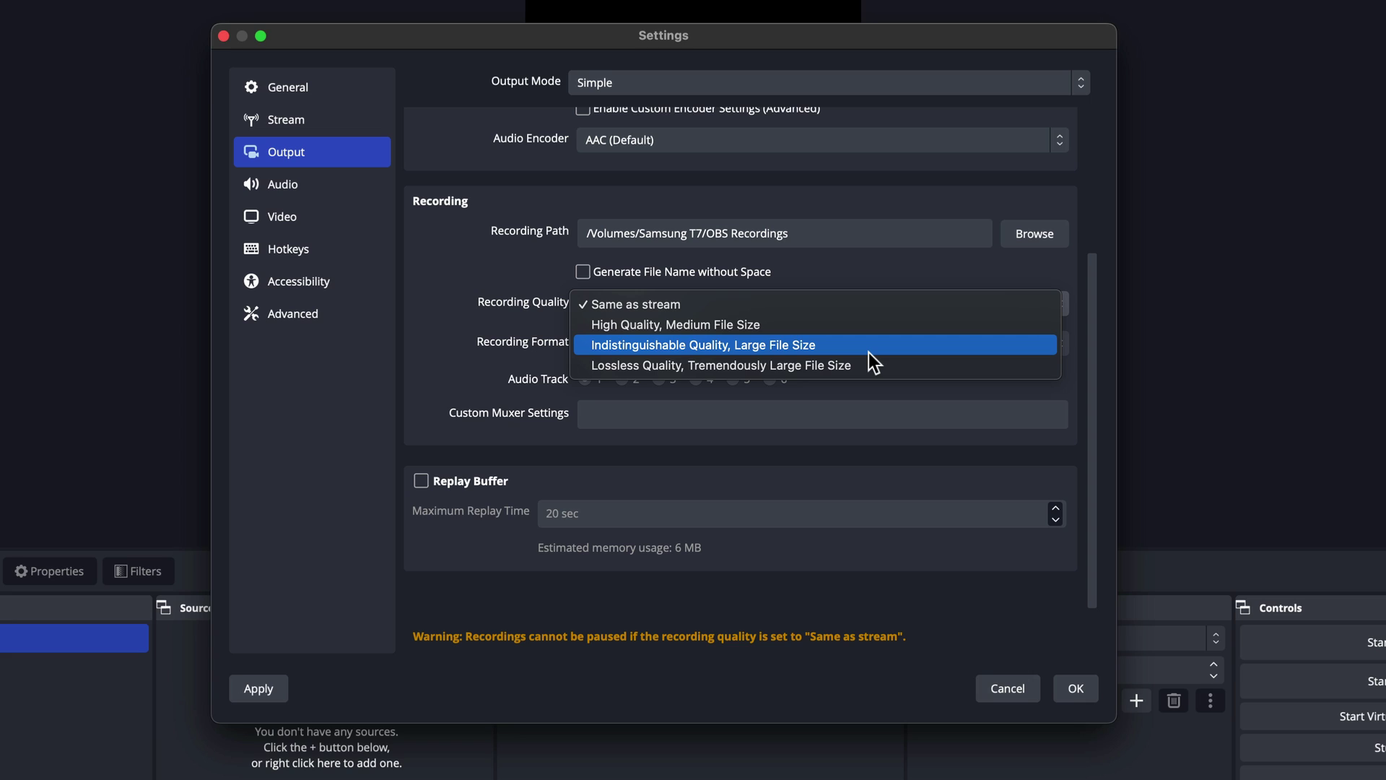
left_click(809, 345)
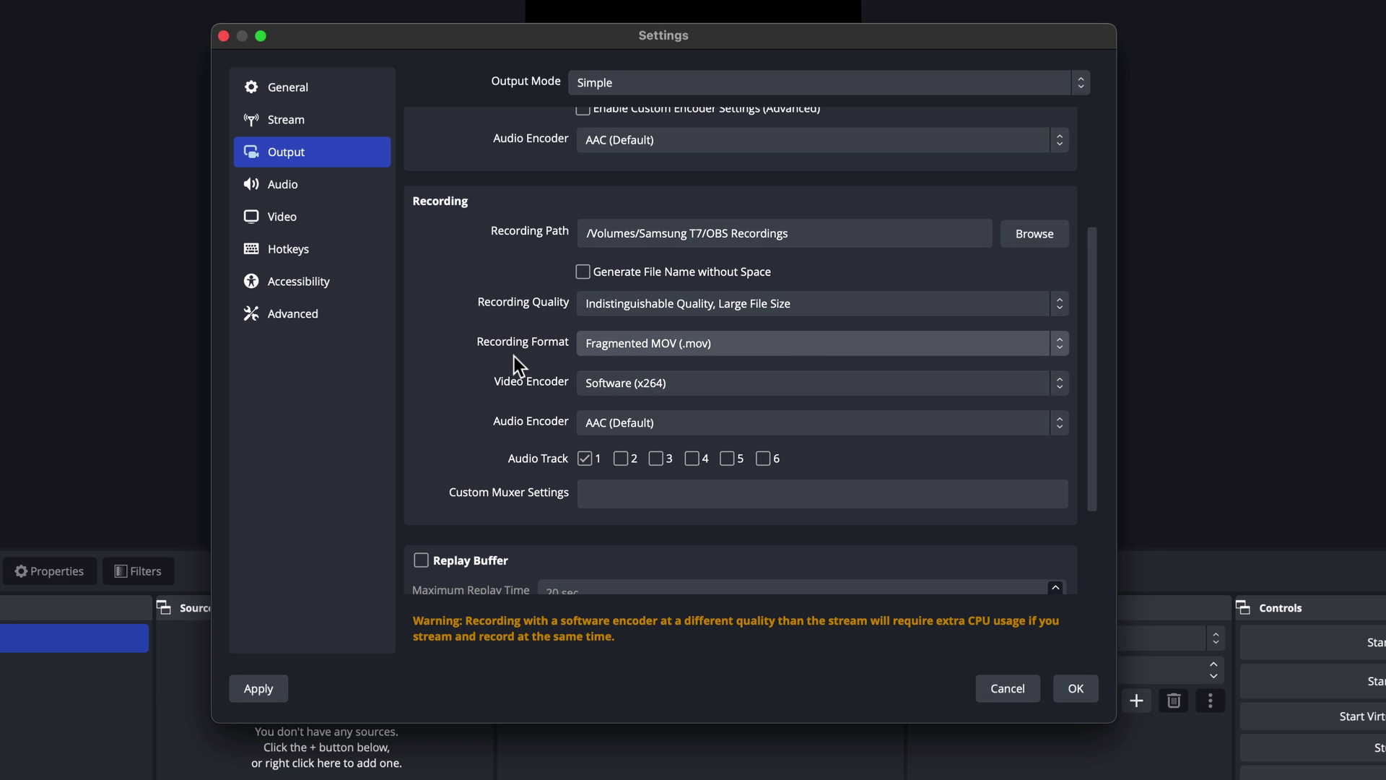
left_click(782, 342)
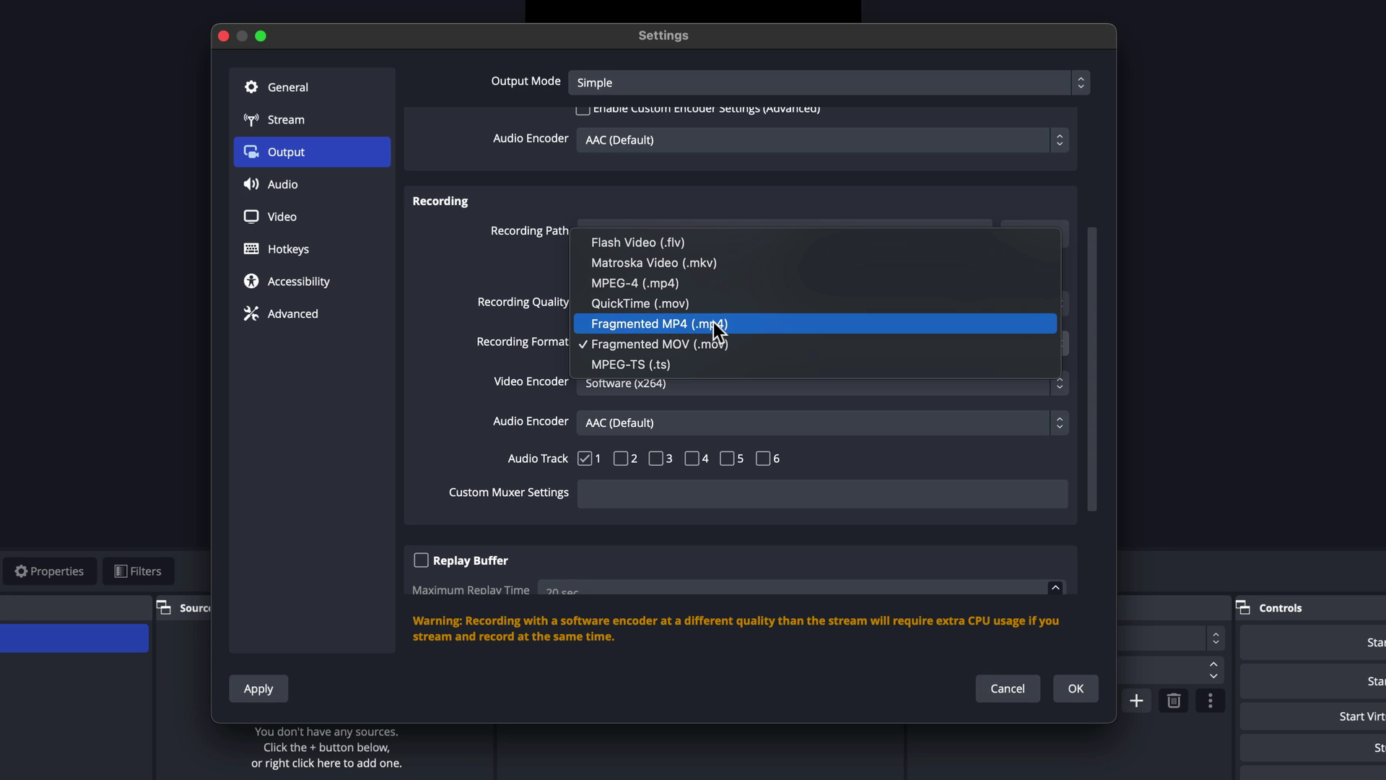
left_click(715, 325)
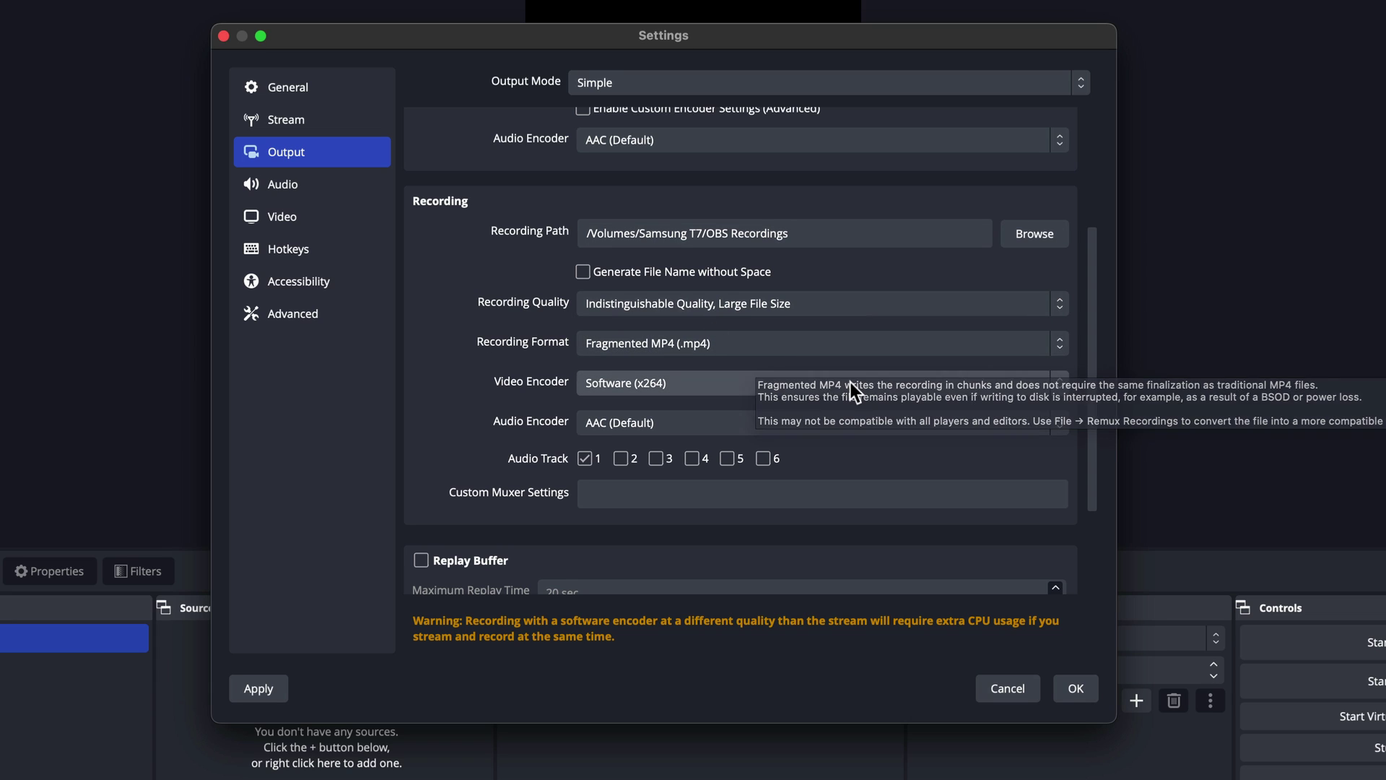
left_click(787, 383)
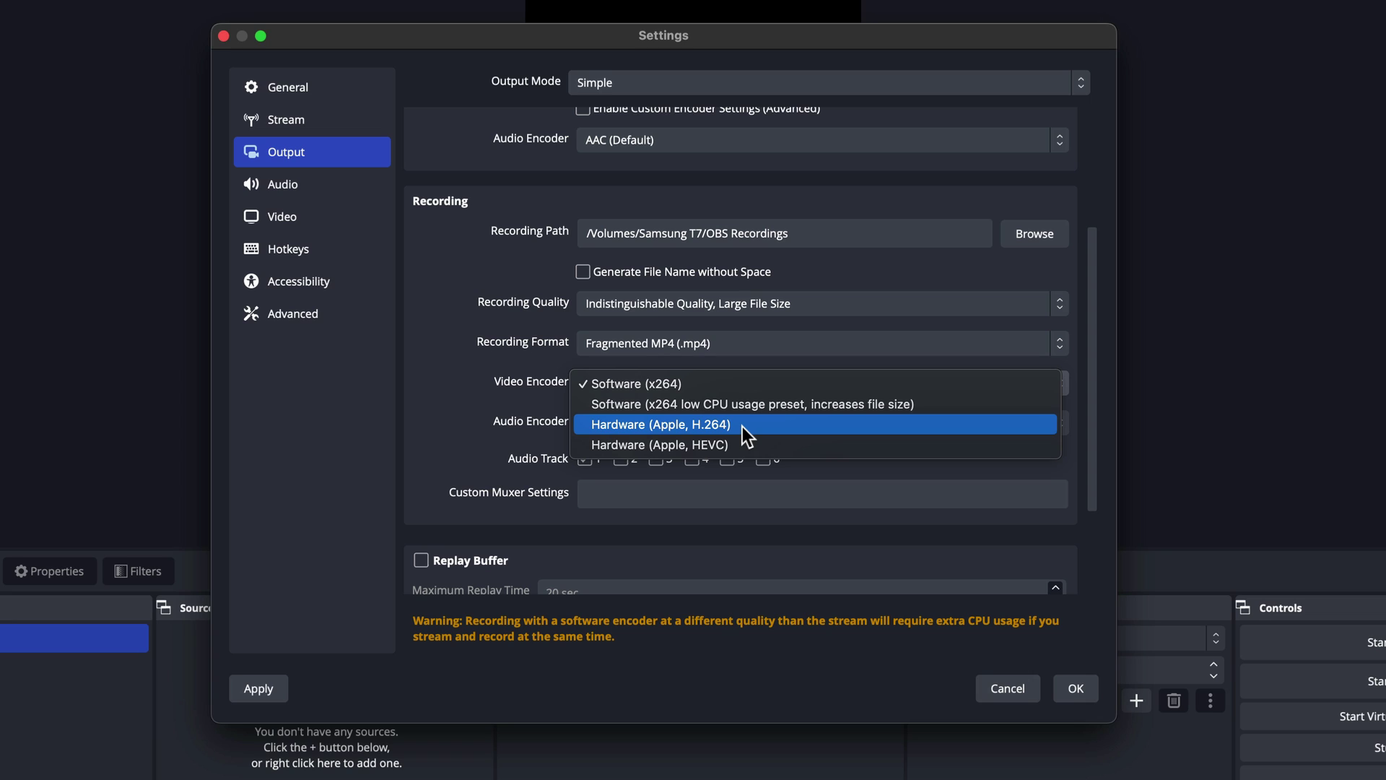
left_click(691, 383)
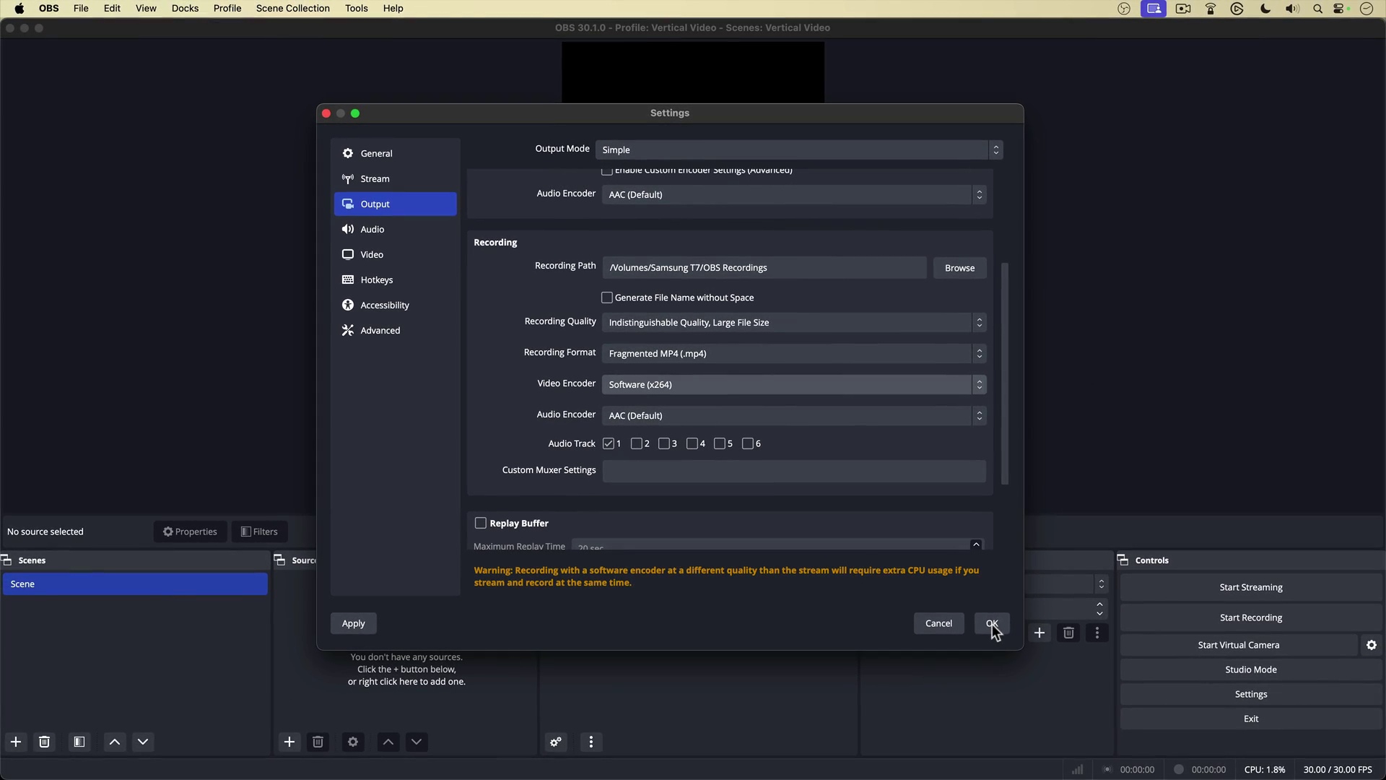
Save and close Settings, then rename the scene to 'Vertical Main'
left_click(992, 624)
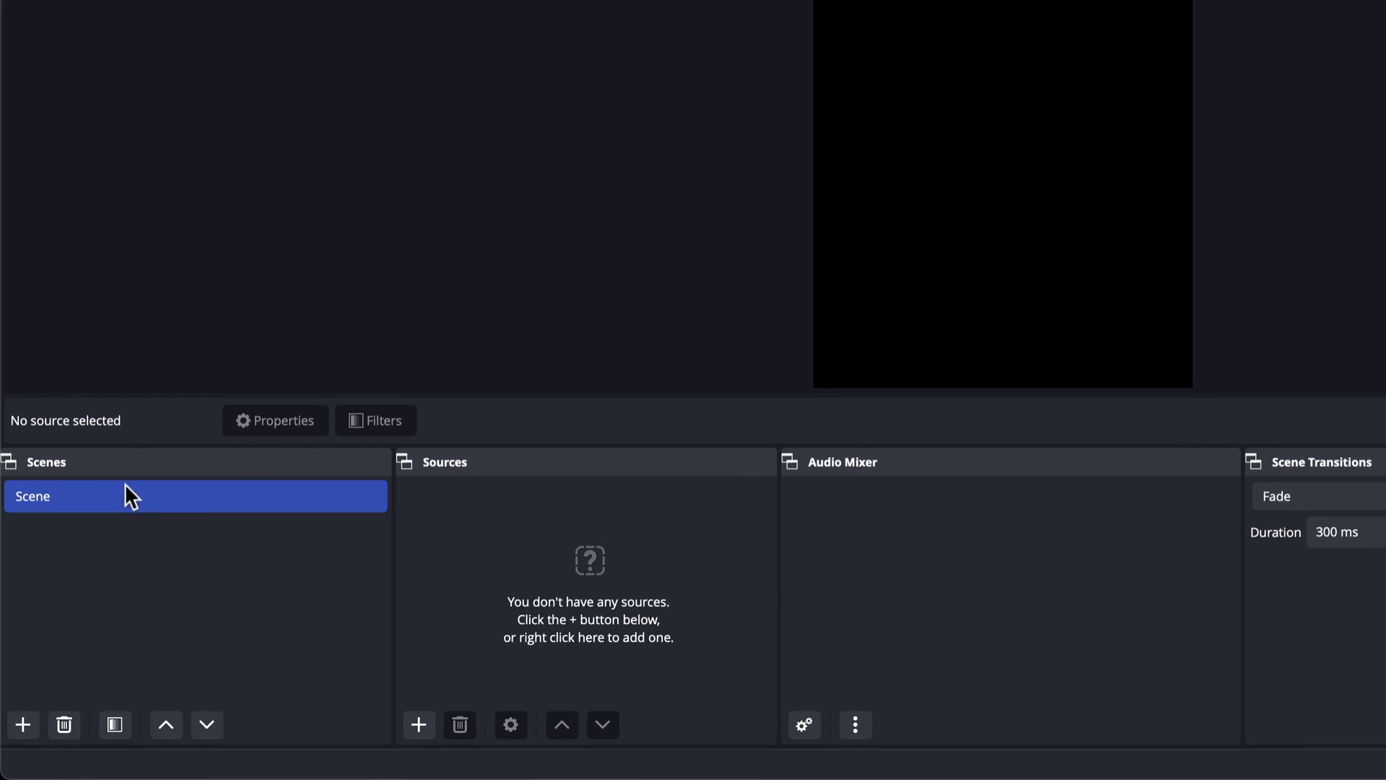
right_click(32, 496)
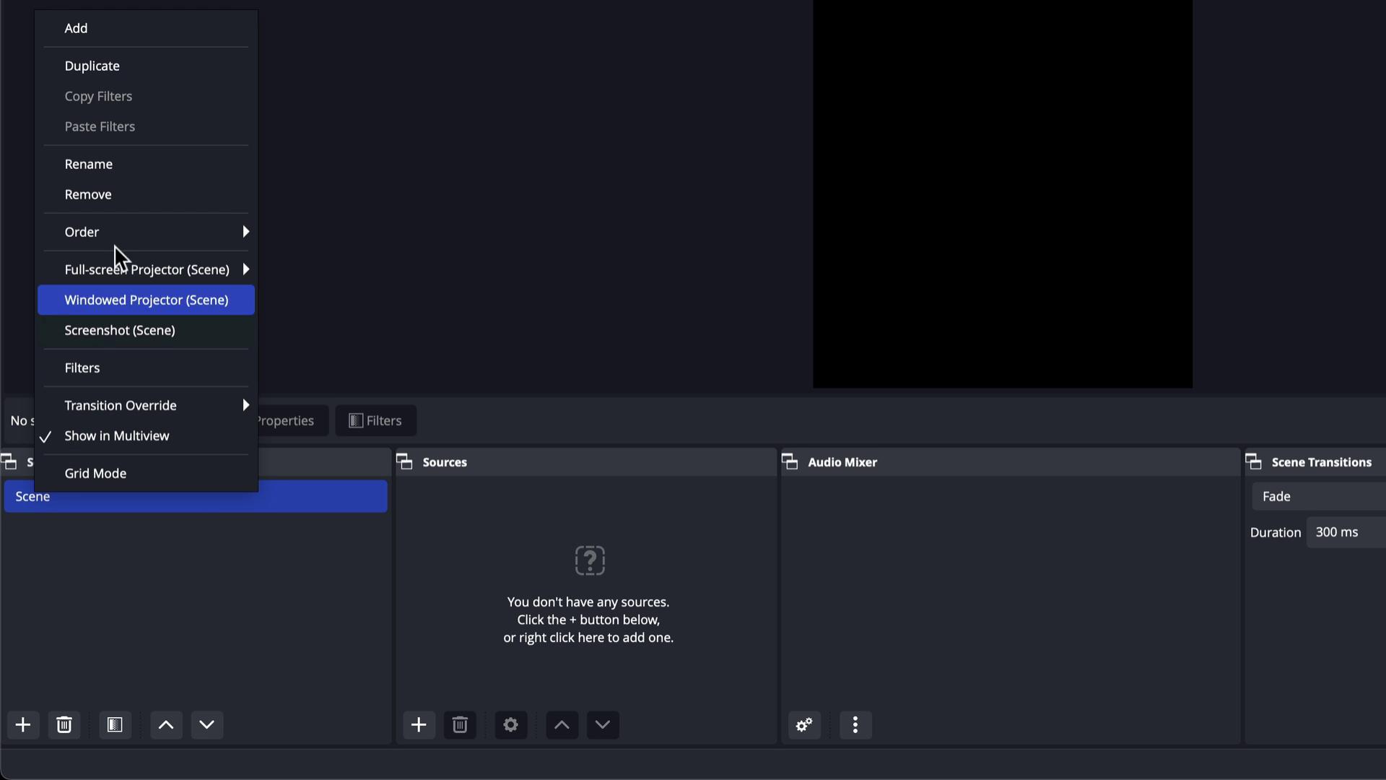
left_click(111, 169)
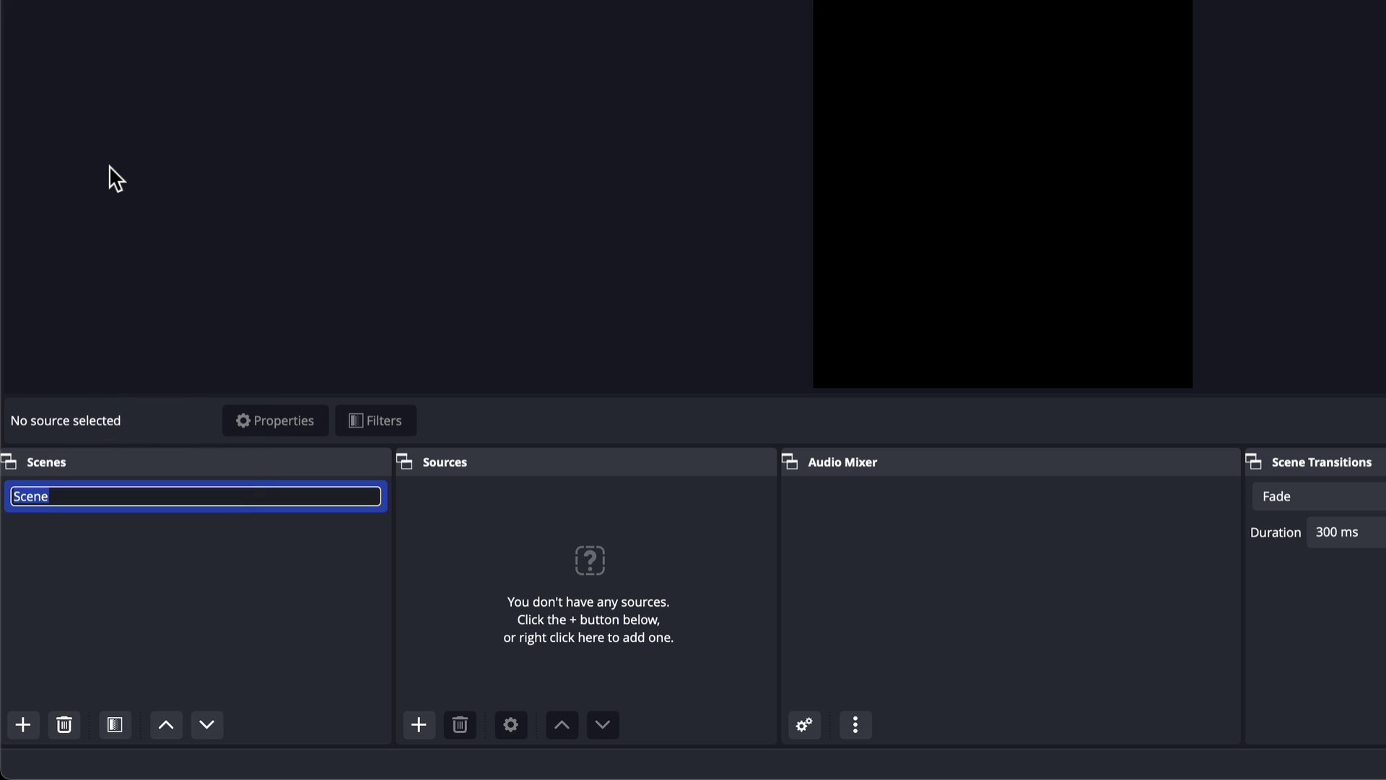
type("Vertical Main")
key("Return")
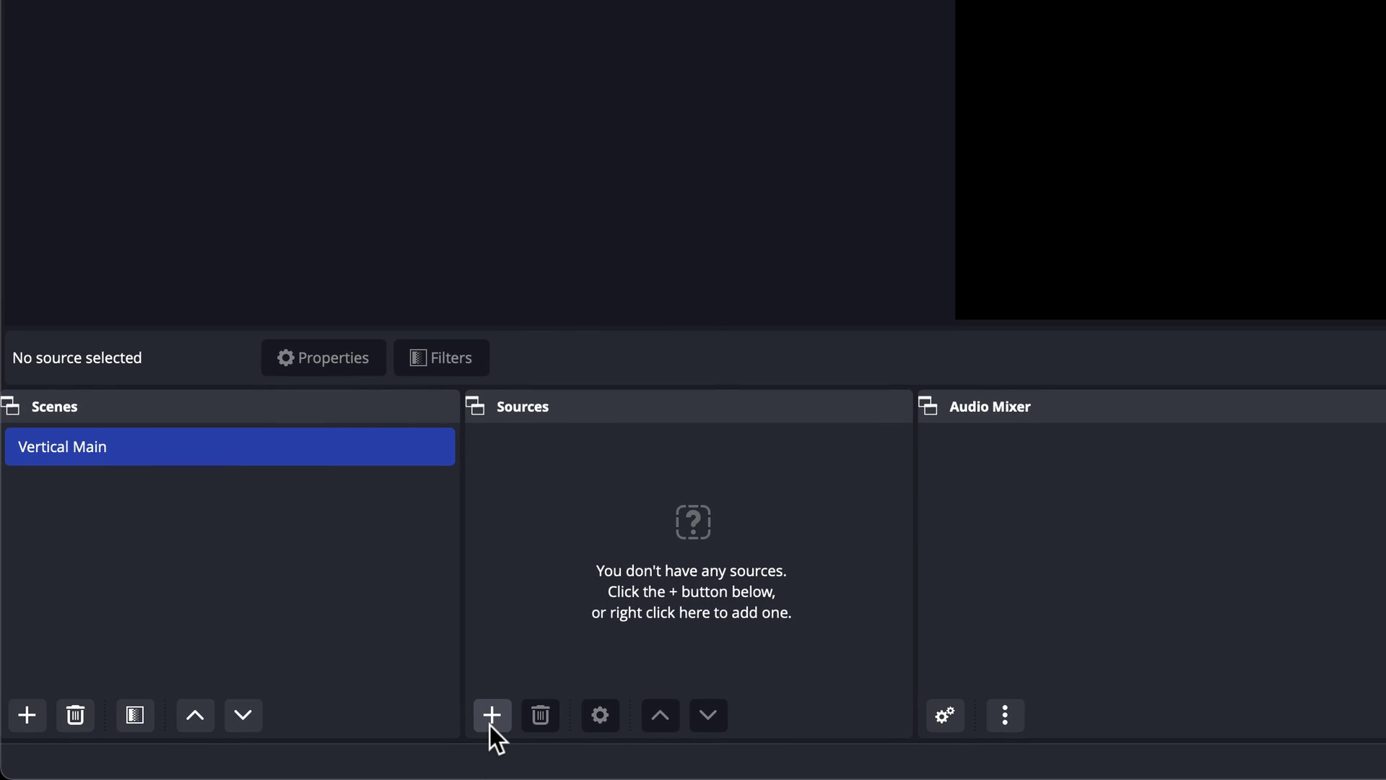
Add an Audio Input Capture source 'SM7B' capturing from RODECaster Pro Stereo
left_click(491, 717)
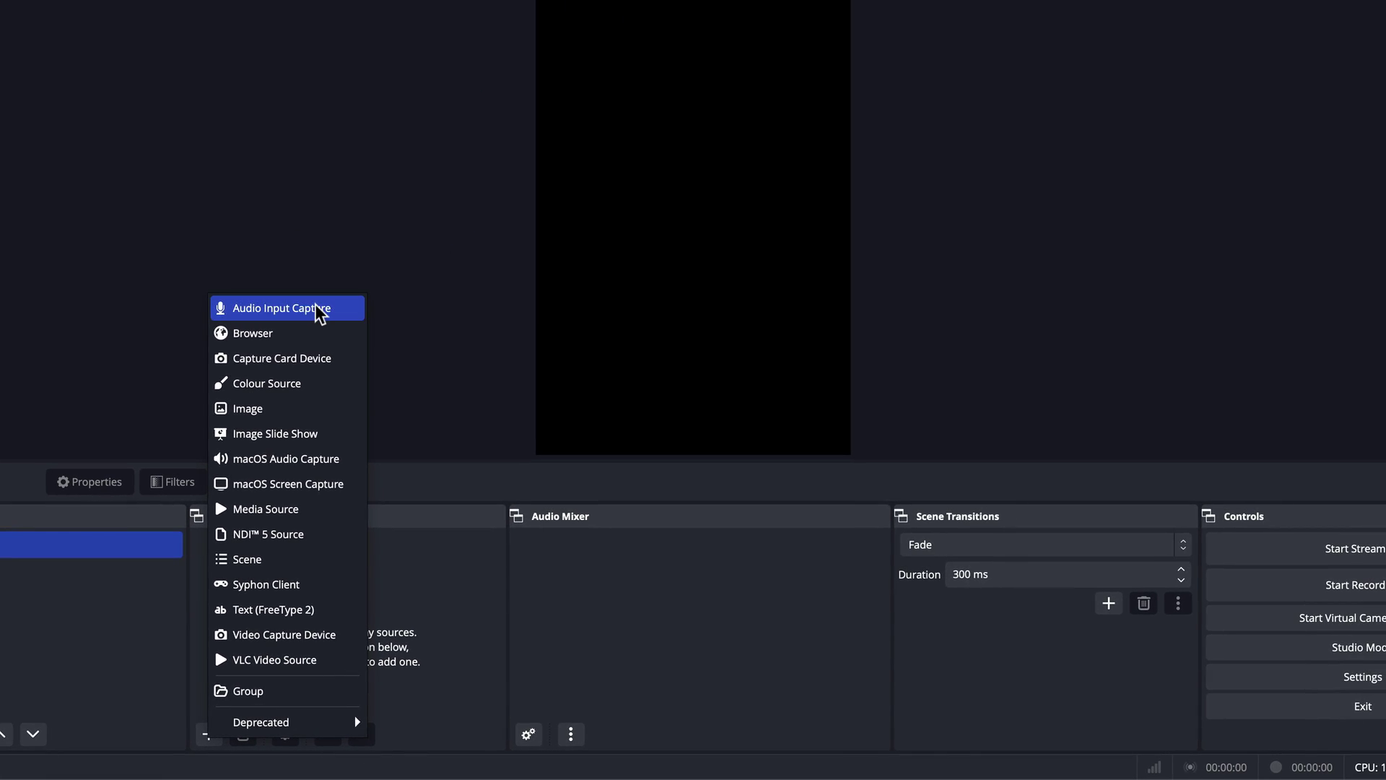
left_click(317, 309)
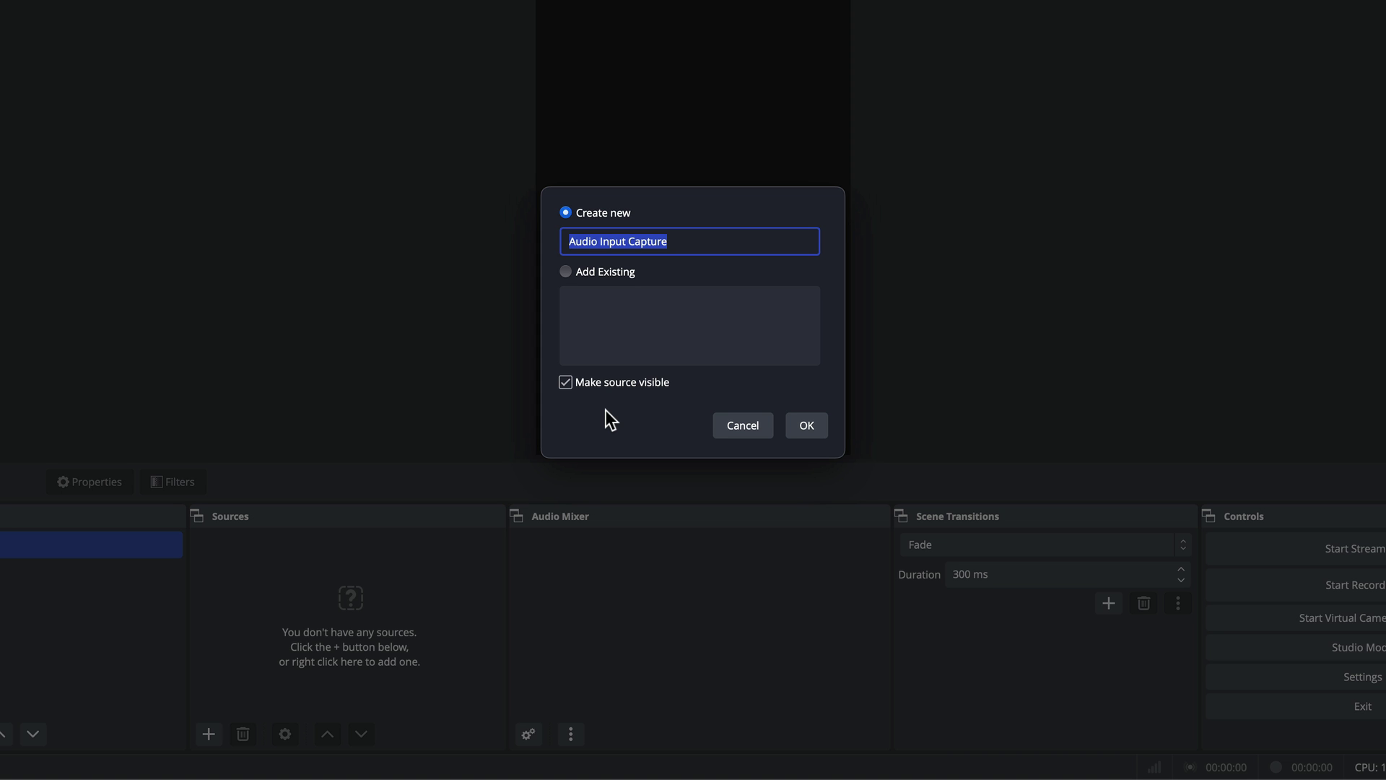
type("SM7B")
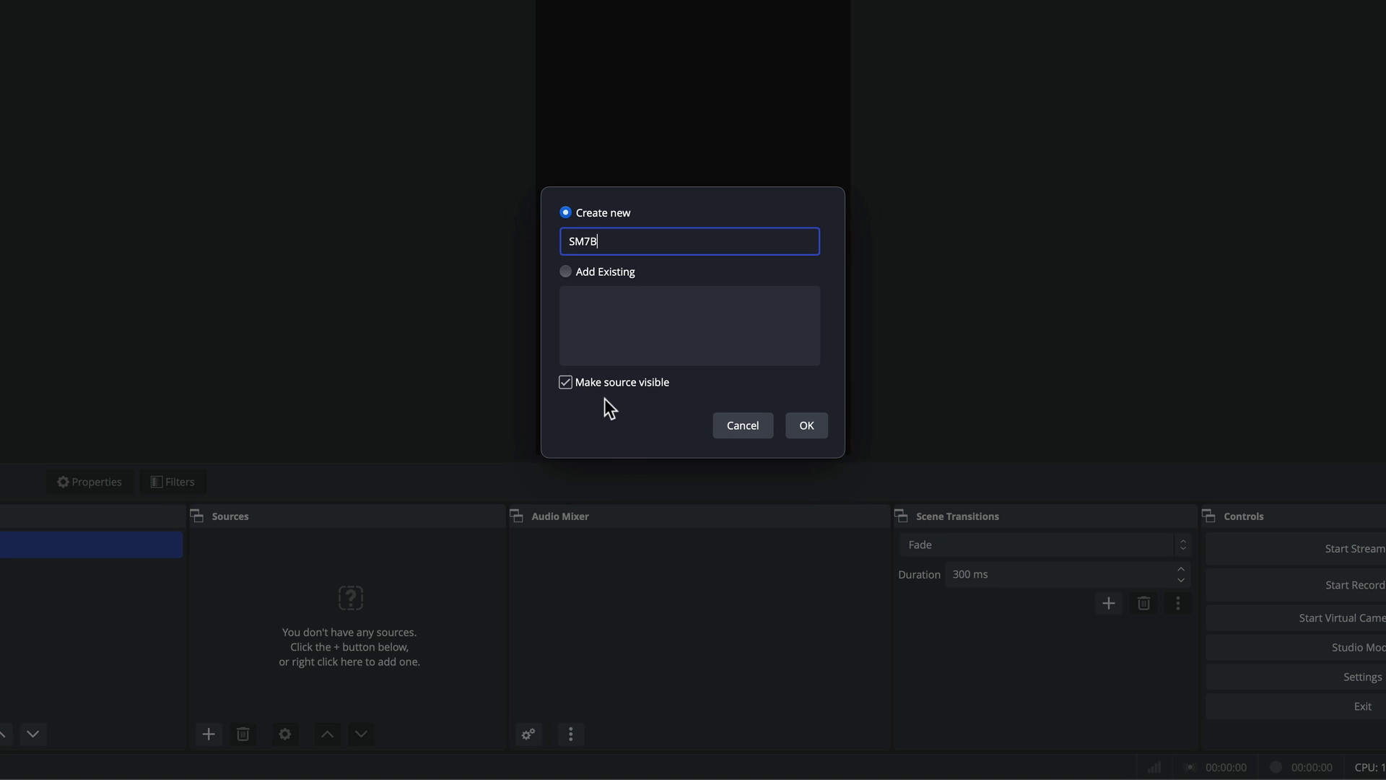
left_click(812, 431)
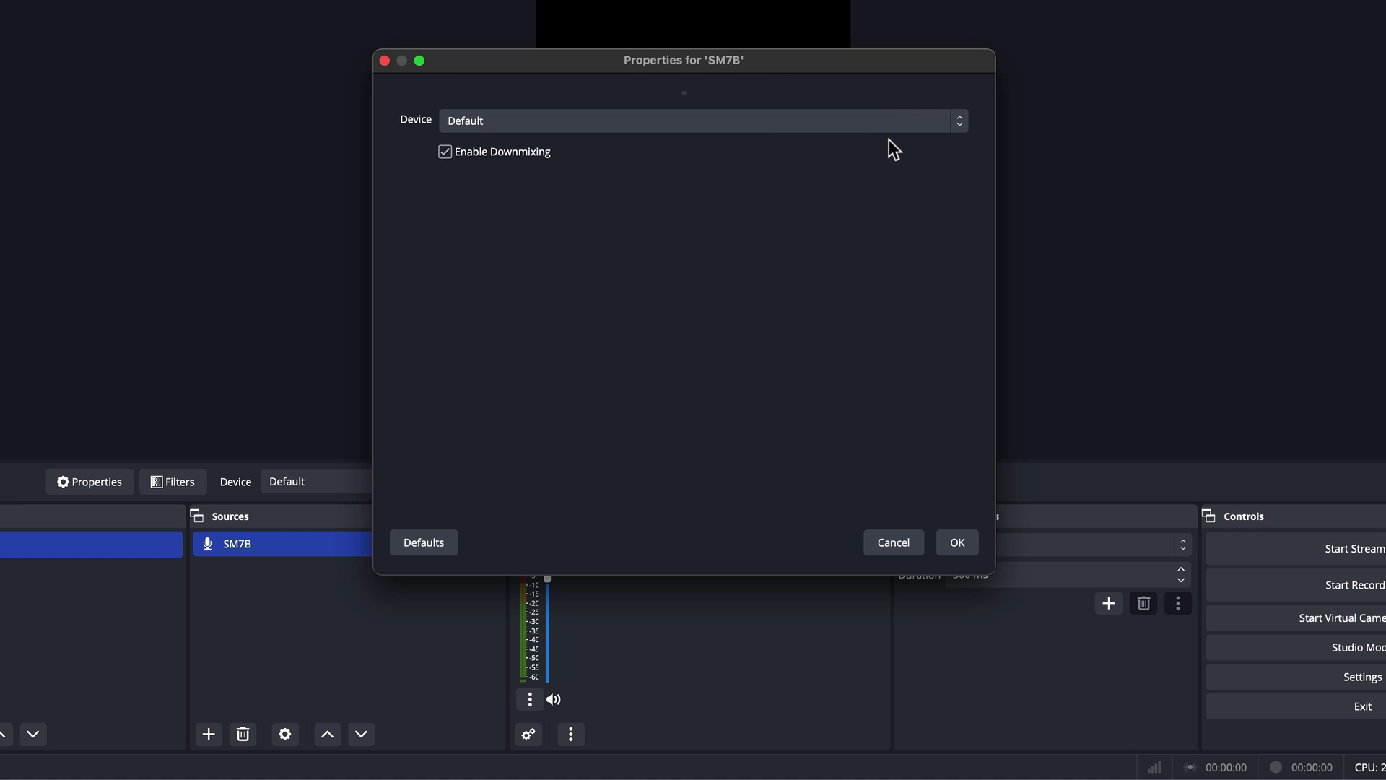
left_click(960, 123)
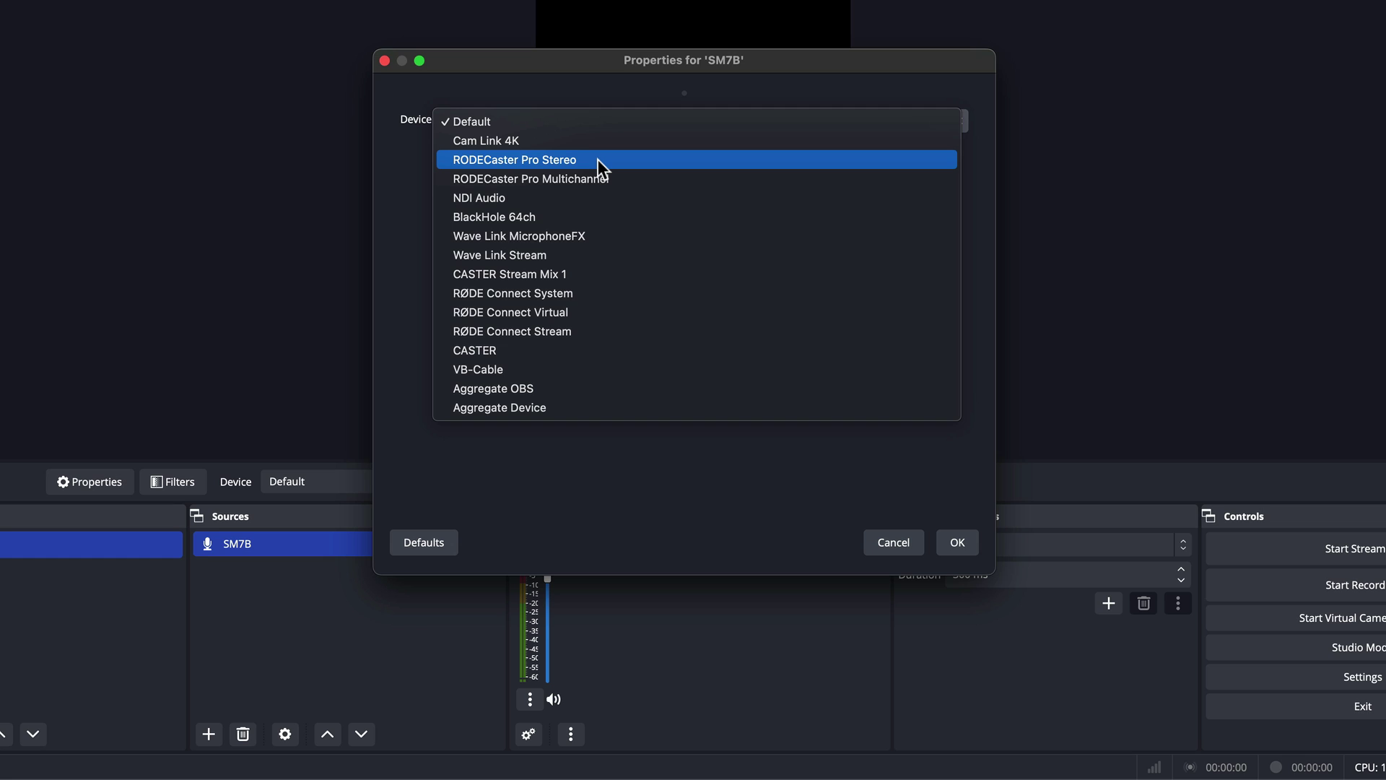
left_click(562, 164)
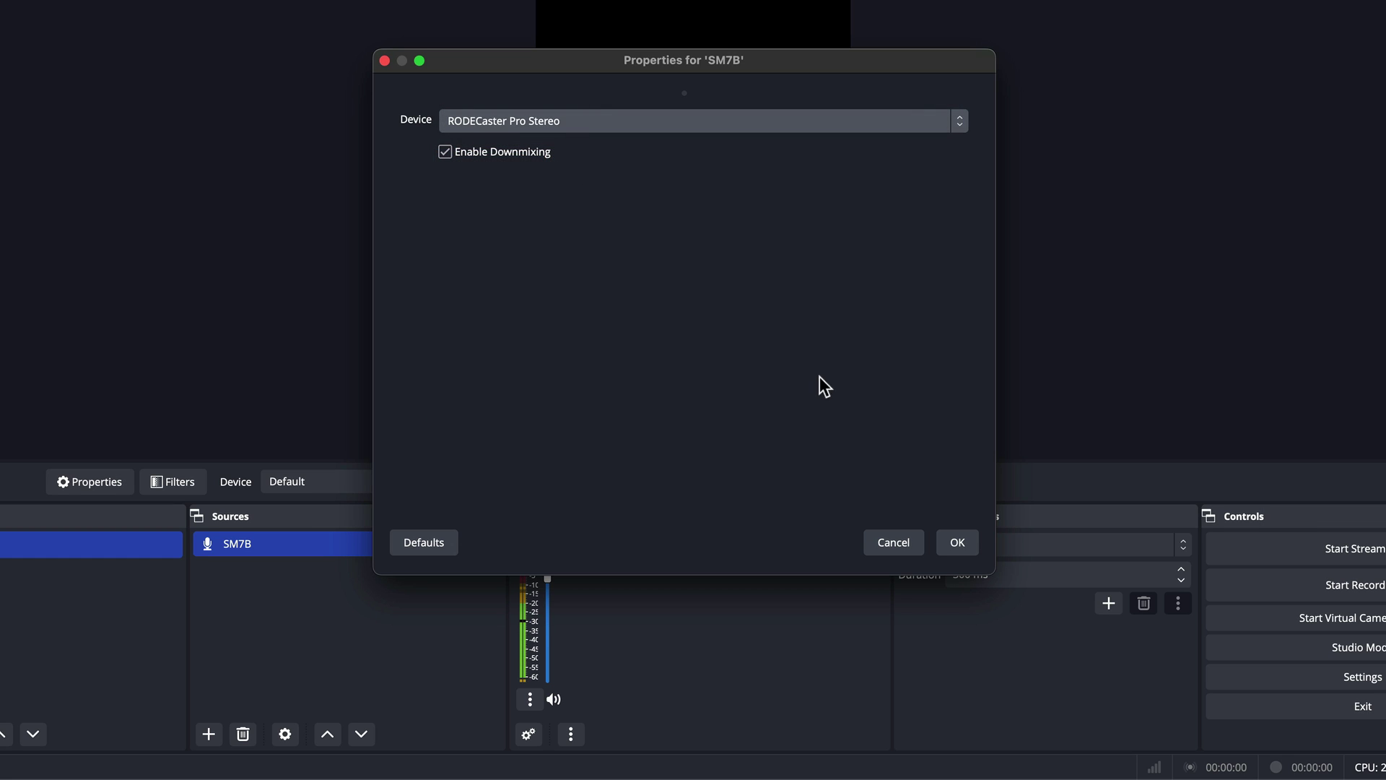
left_click(956, 543)
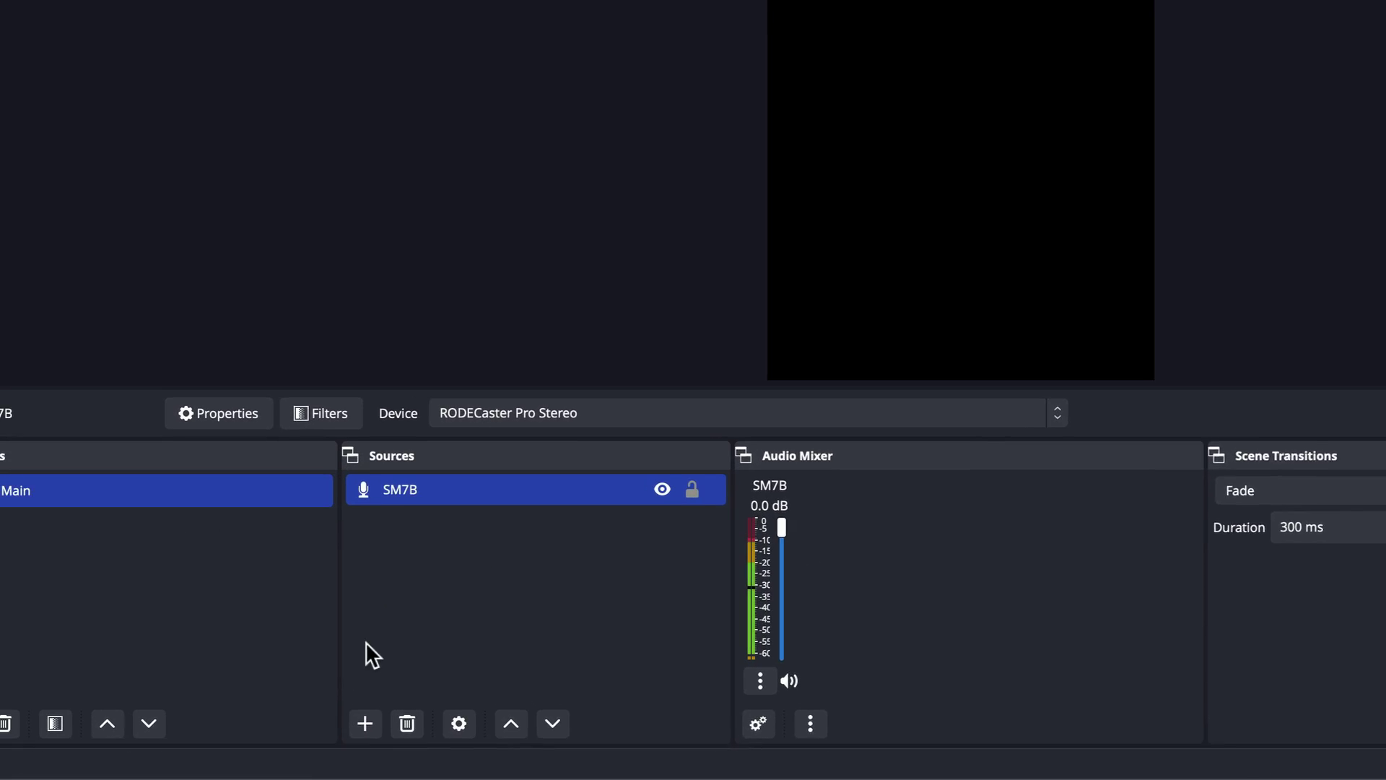
Add a Video Capture Device source 'a6100' using the Cam Link 4K device
left_click(365, 723)
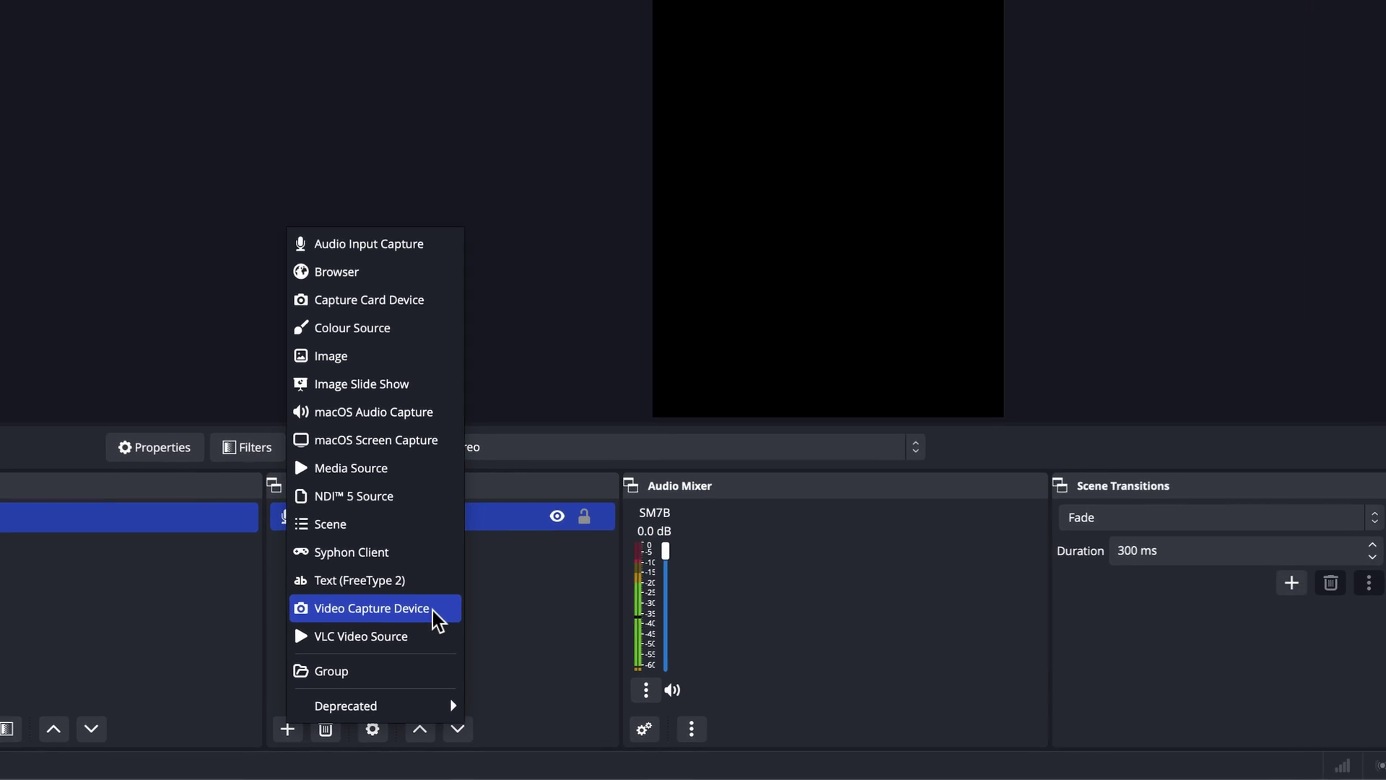
left_click(433, 613)
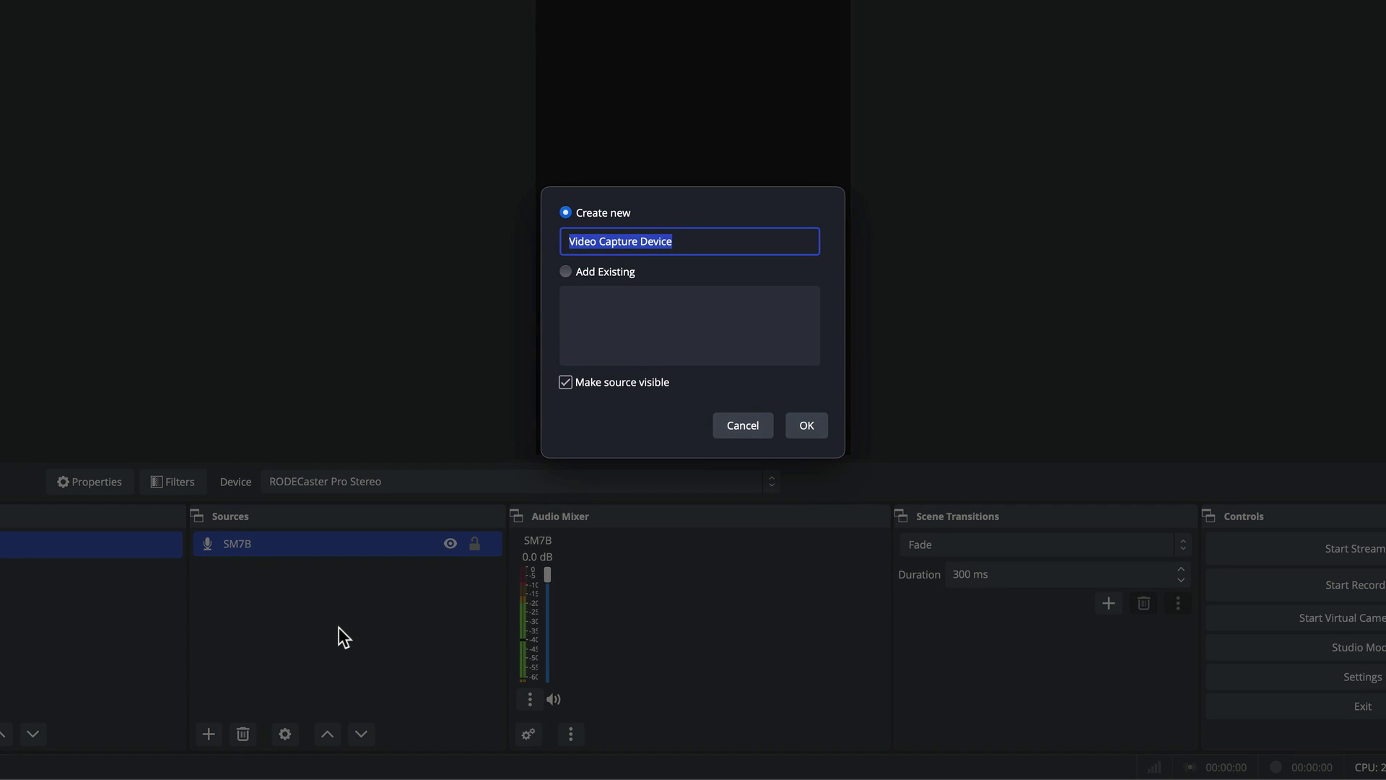
type("a6100")
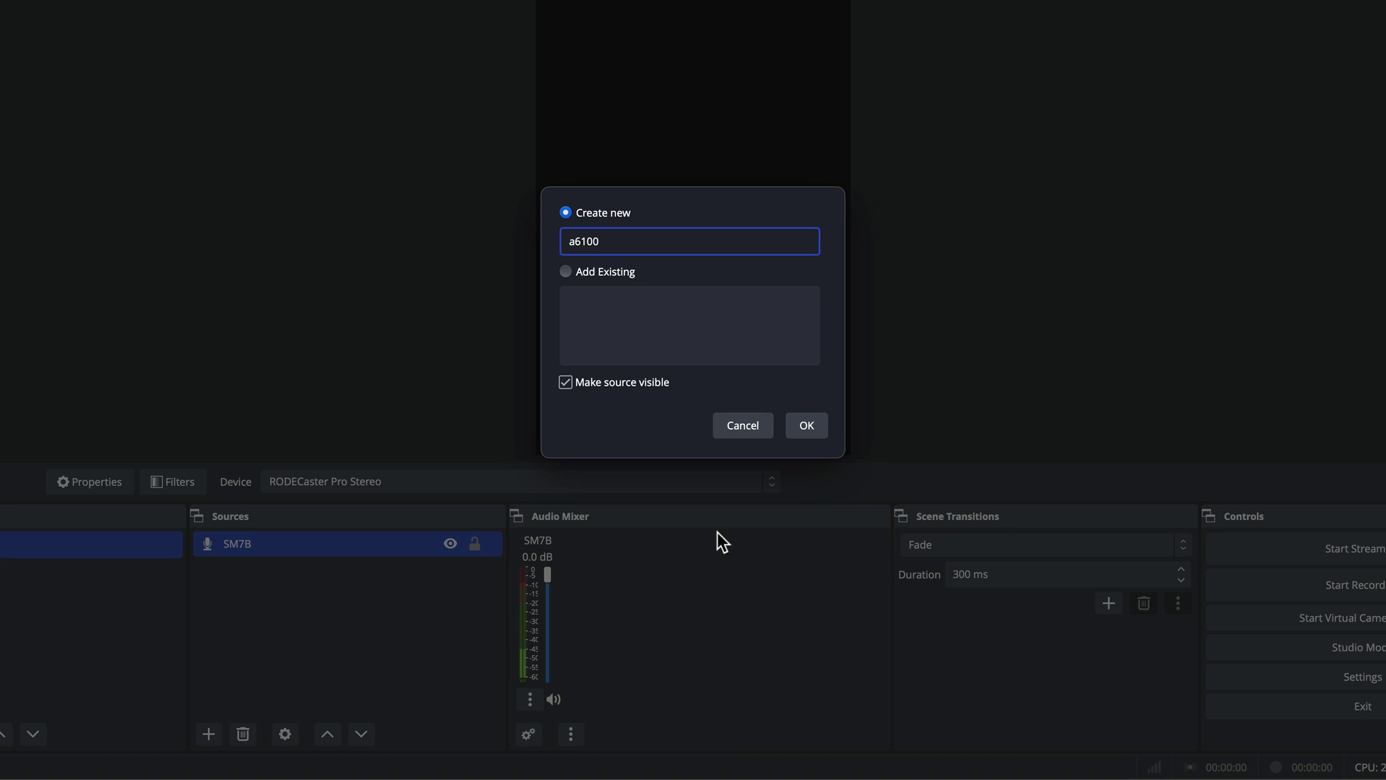
left_click(808, 425)
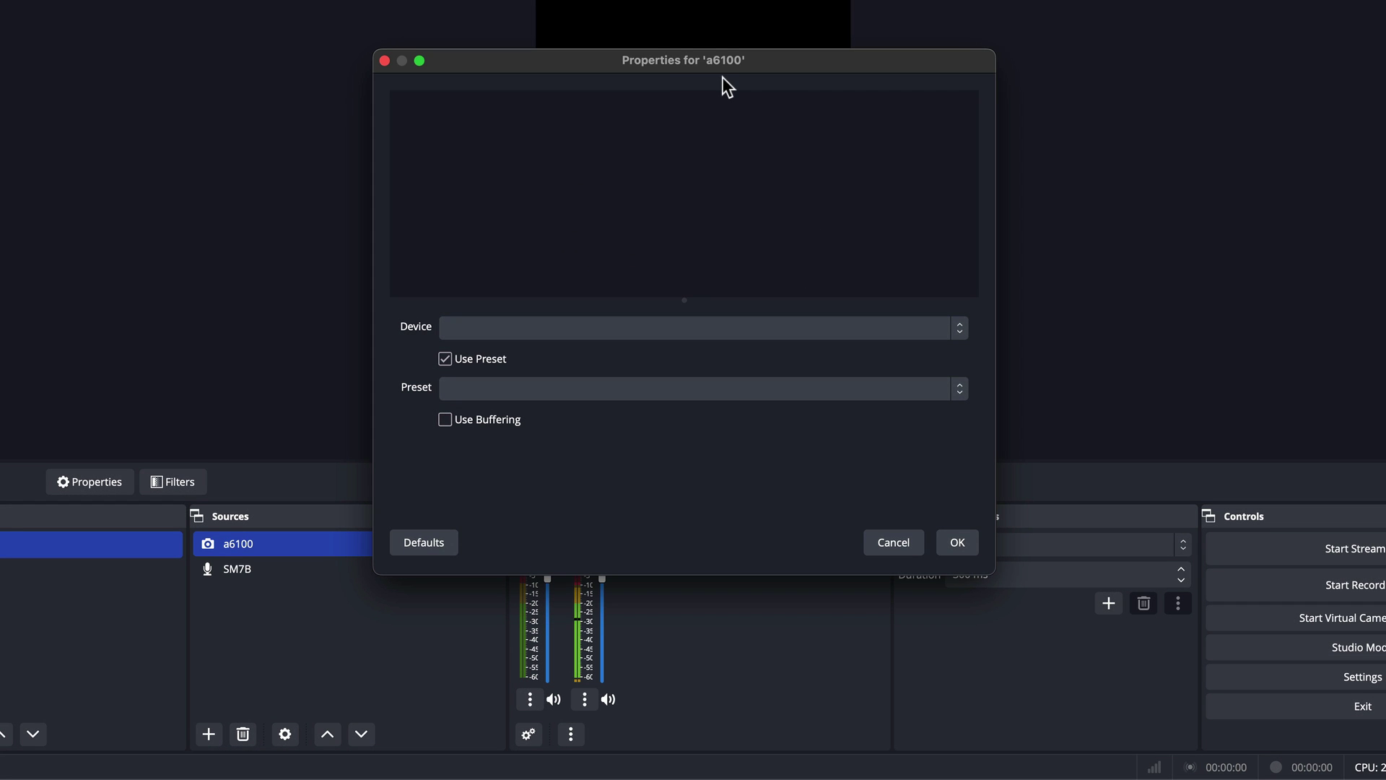
left_click(959, 326)
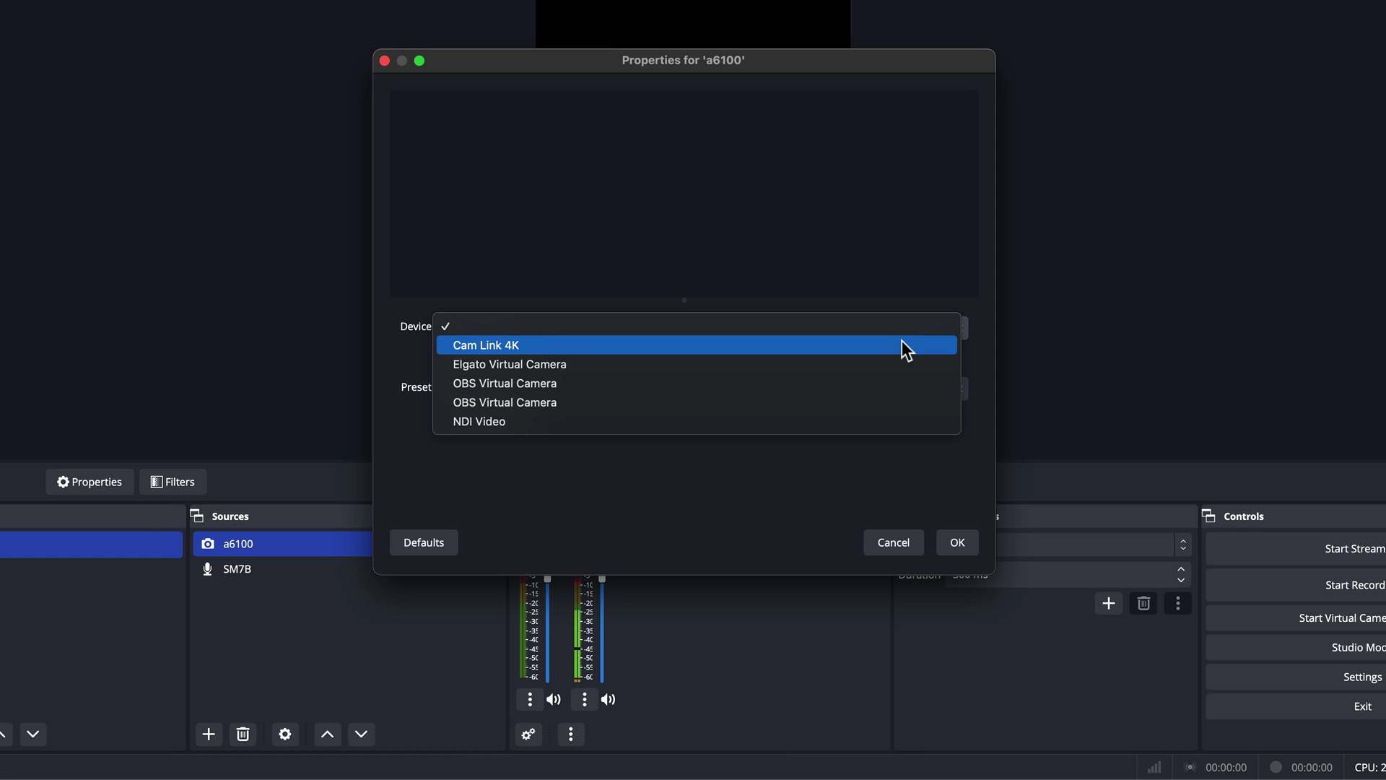
left_click(779, 345)
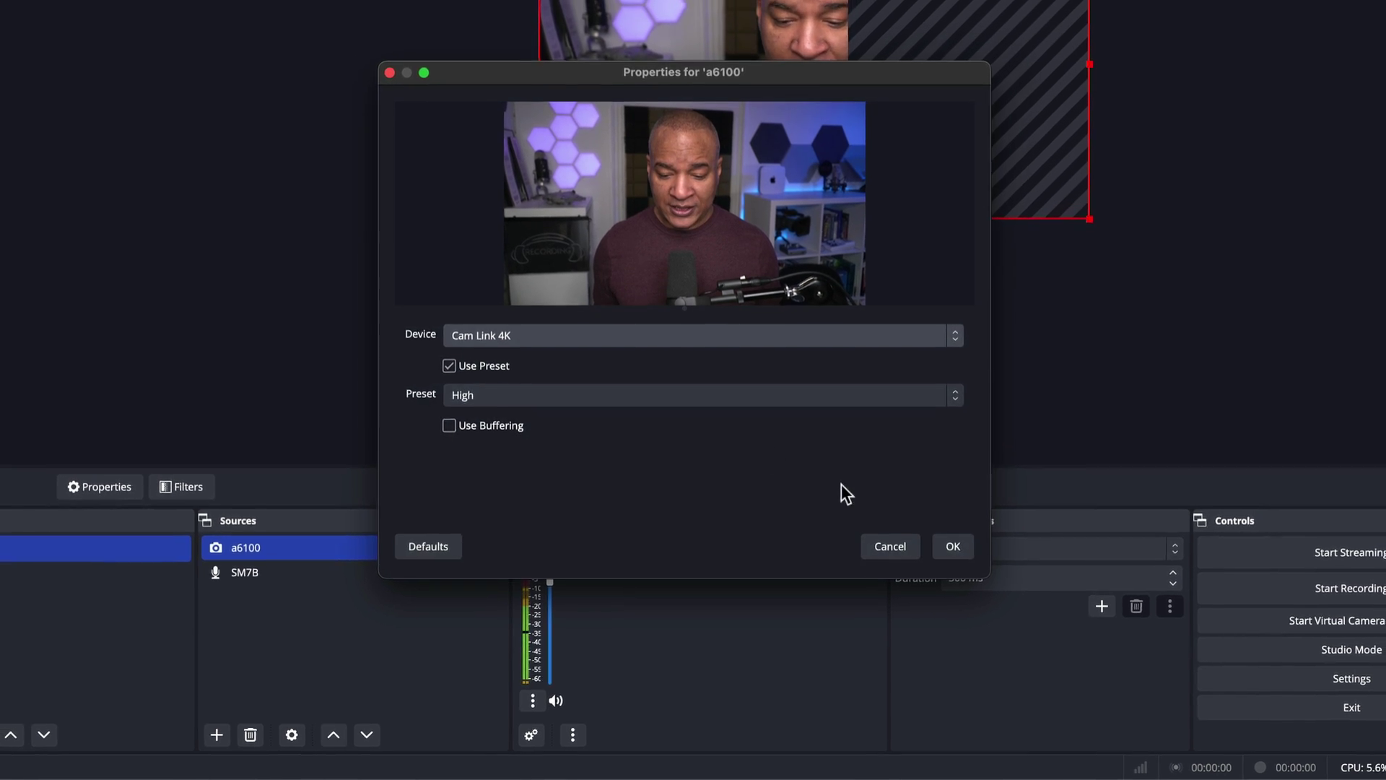
left_click(953, 546)
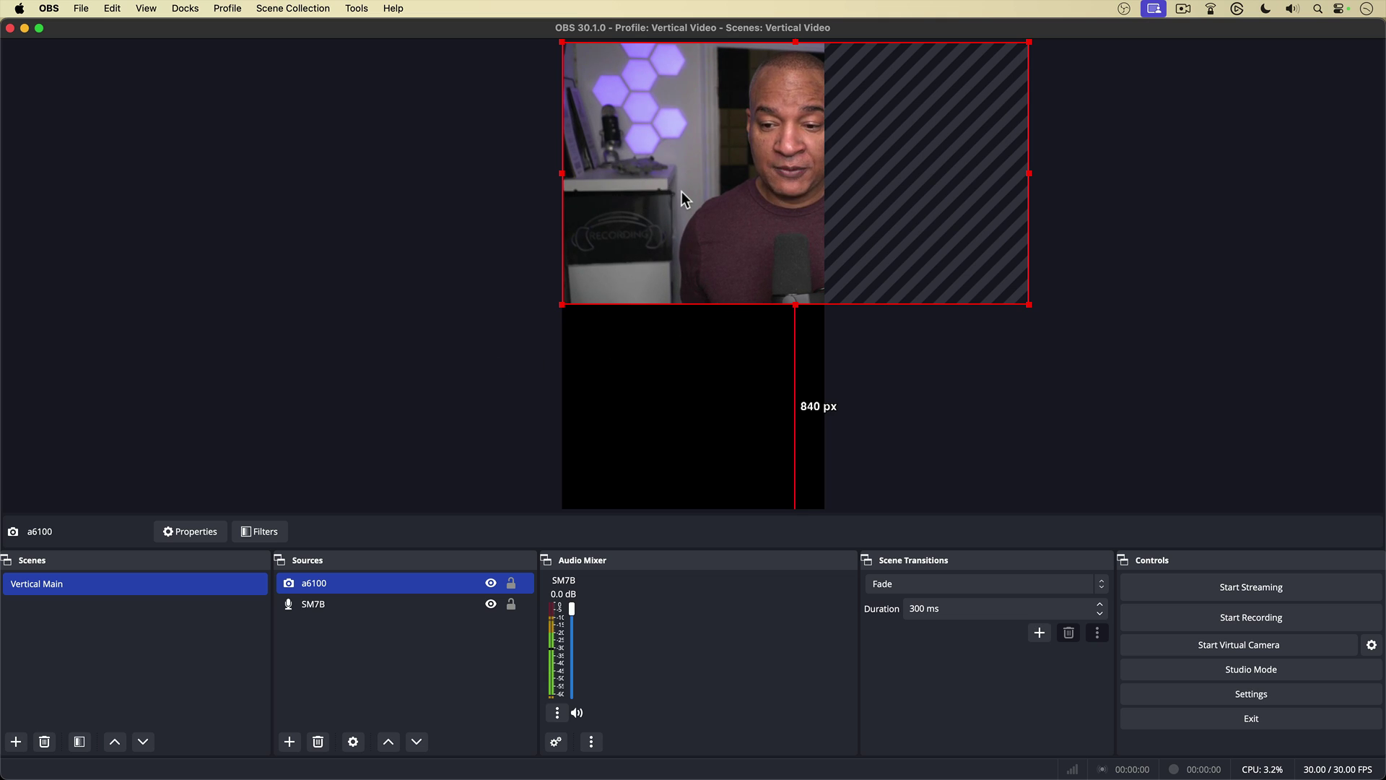
Stretch the a6100 image to the full canvas height and centre it to screen
left_click(563, 305)
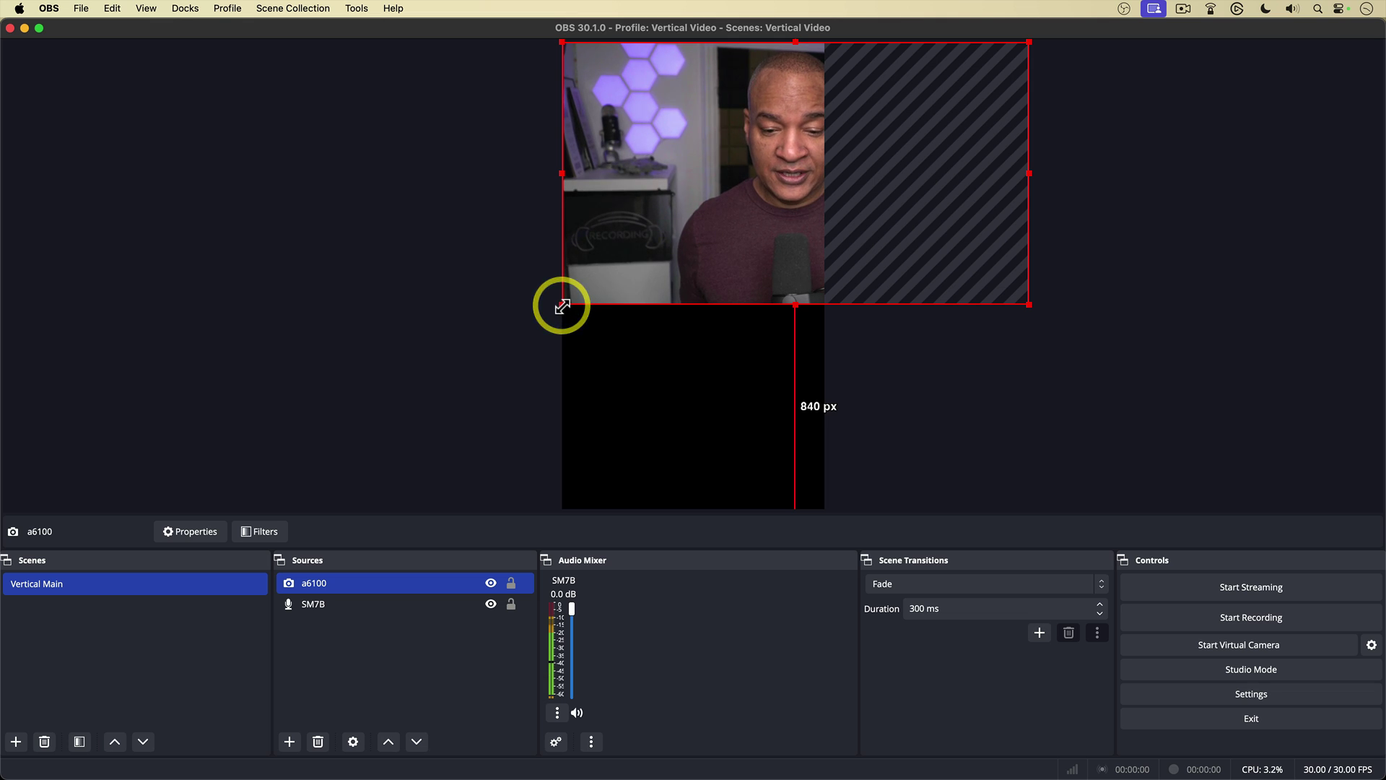
left_click_drag(563, 304, 231, 506)
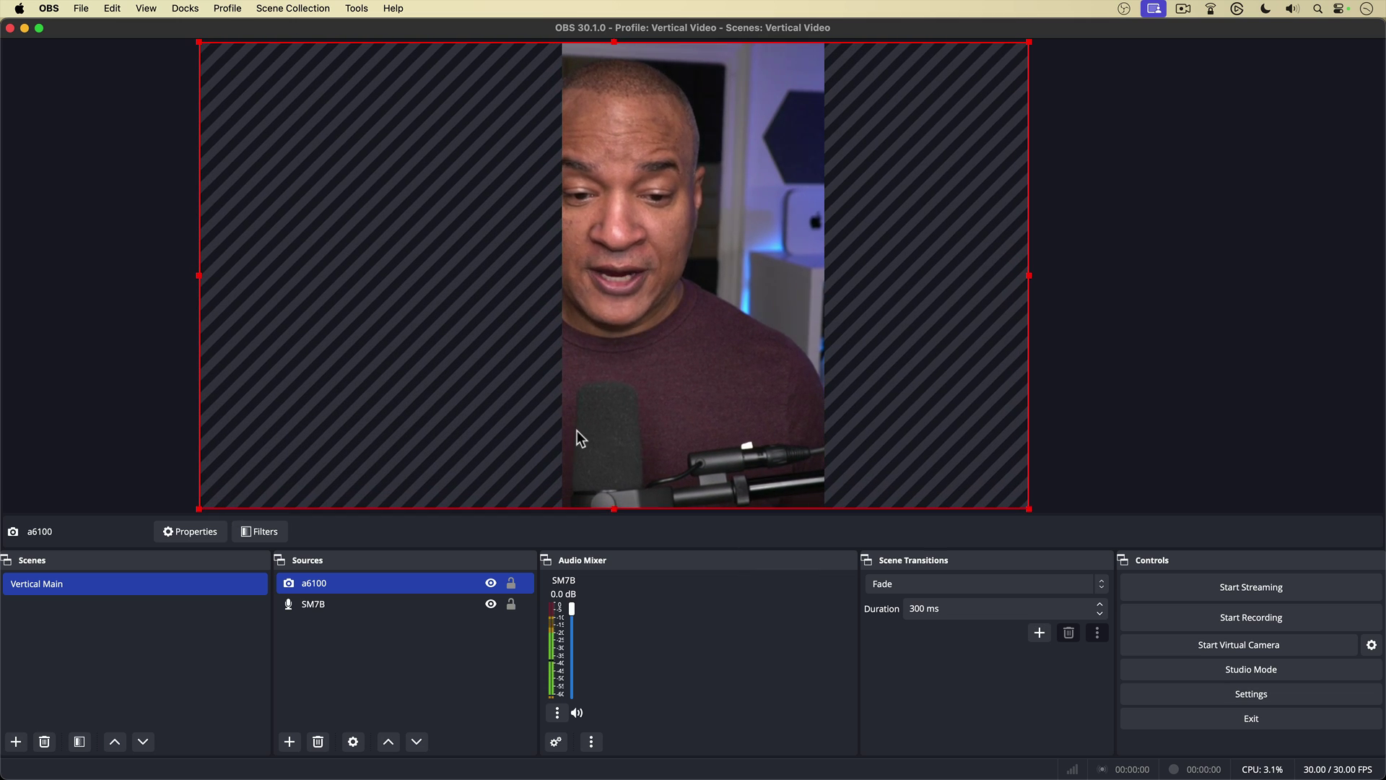
right_click(651, 232)
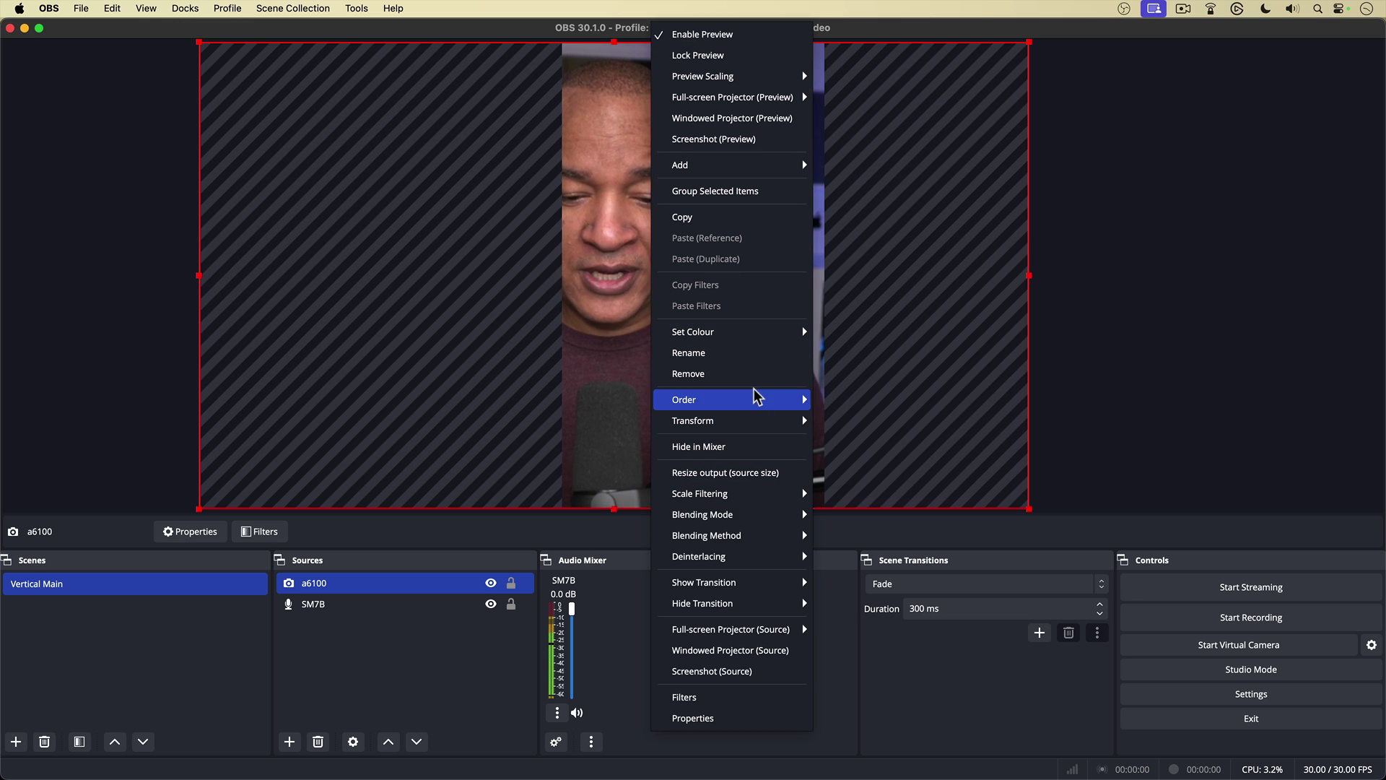
mouse_move(766, 418)
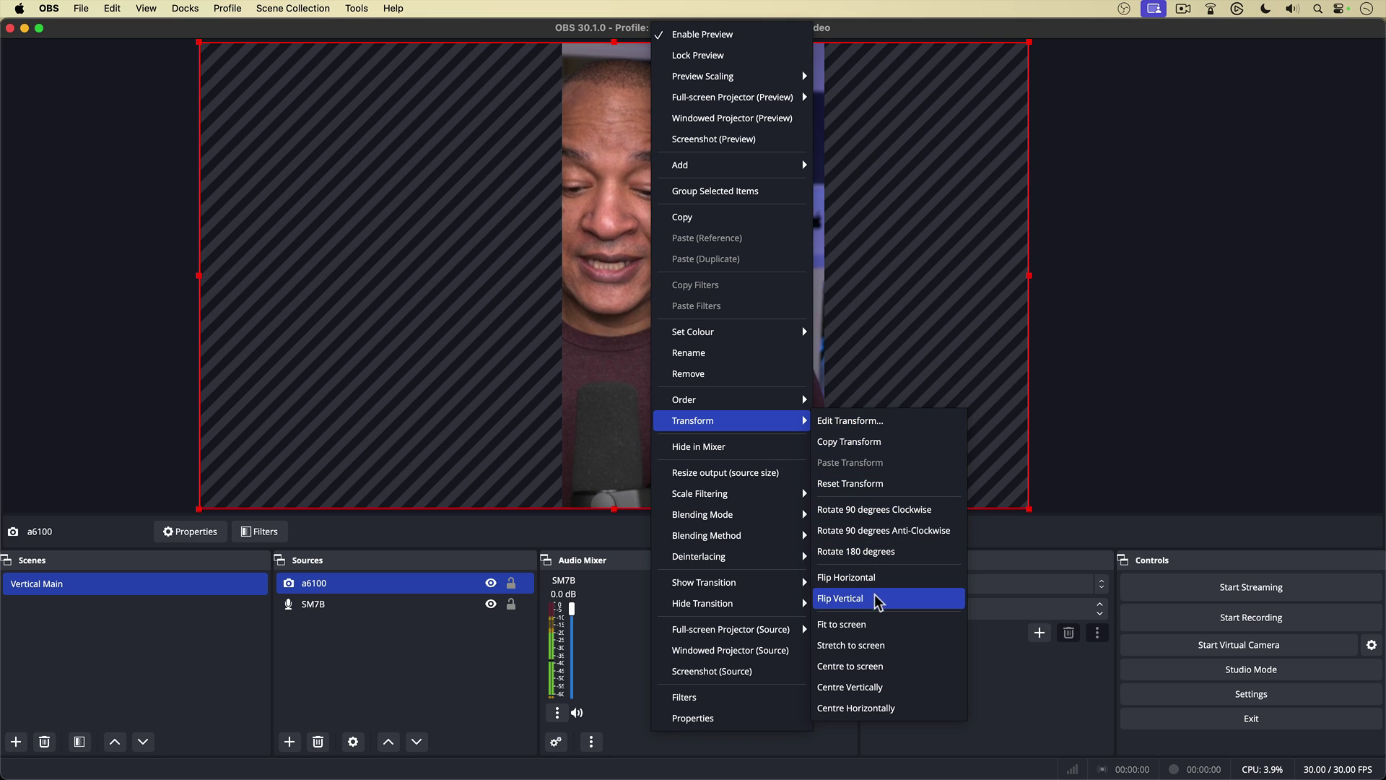
left_click(893, 665)
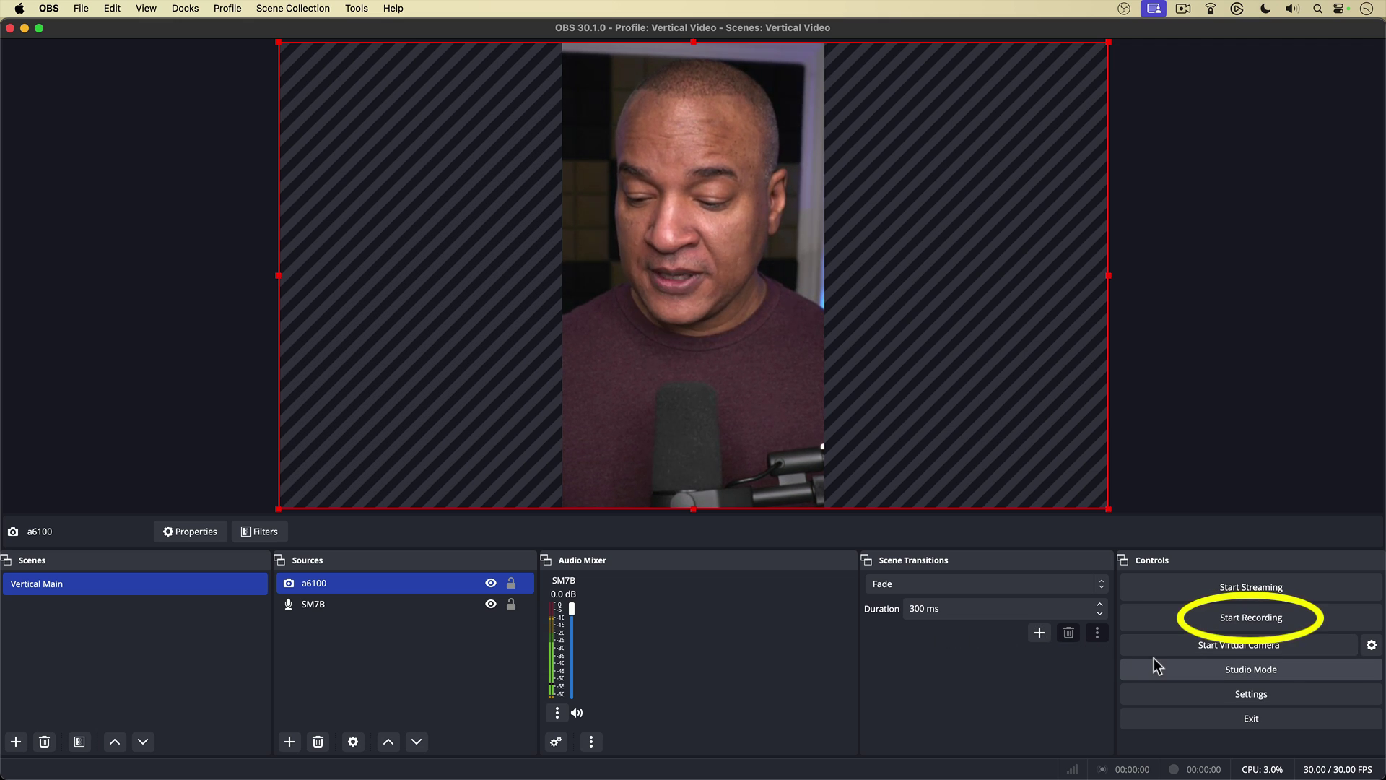
Record a short test clip of the vertical scene, then check the File menu for saved recordings
left_click(1281, 618)
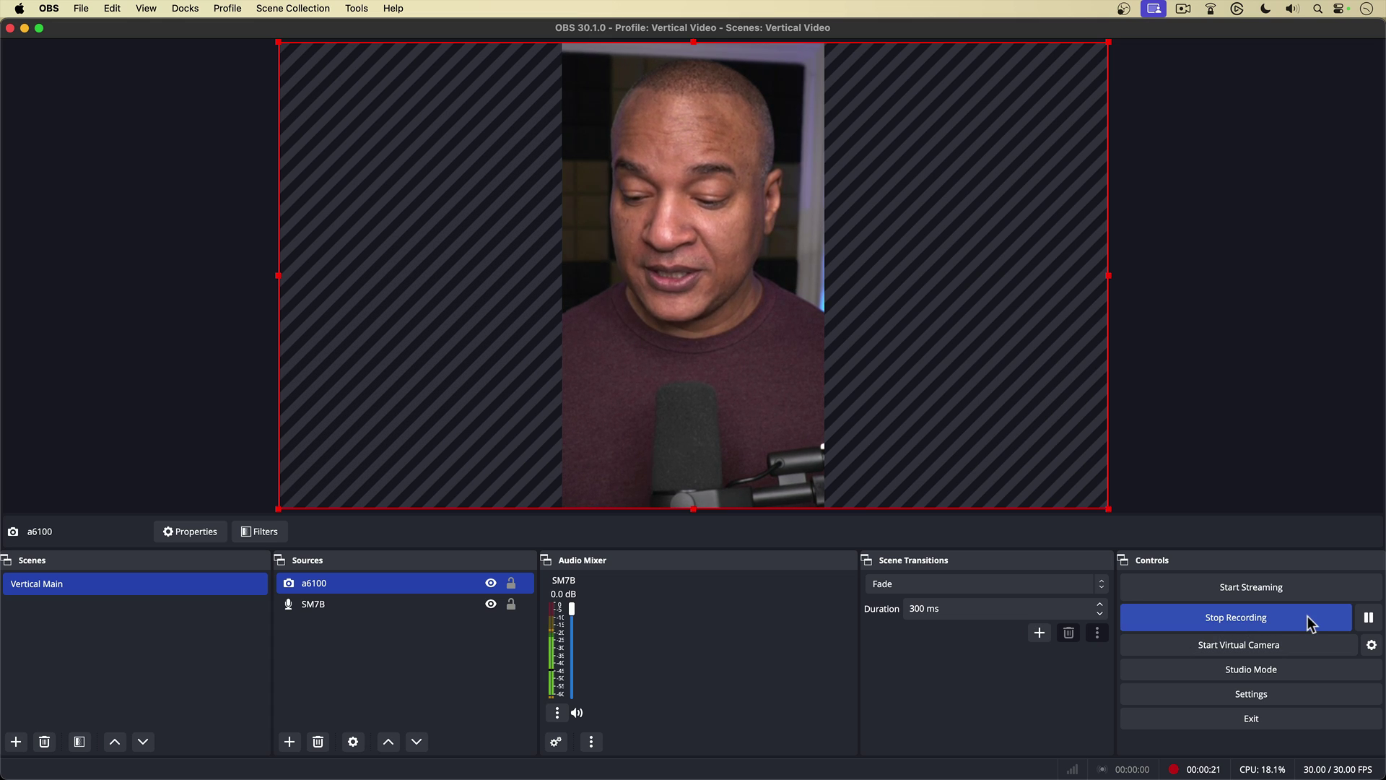
left_click(1265, 621)
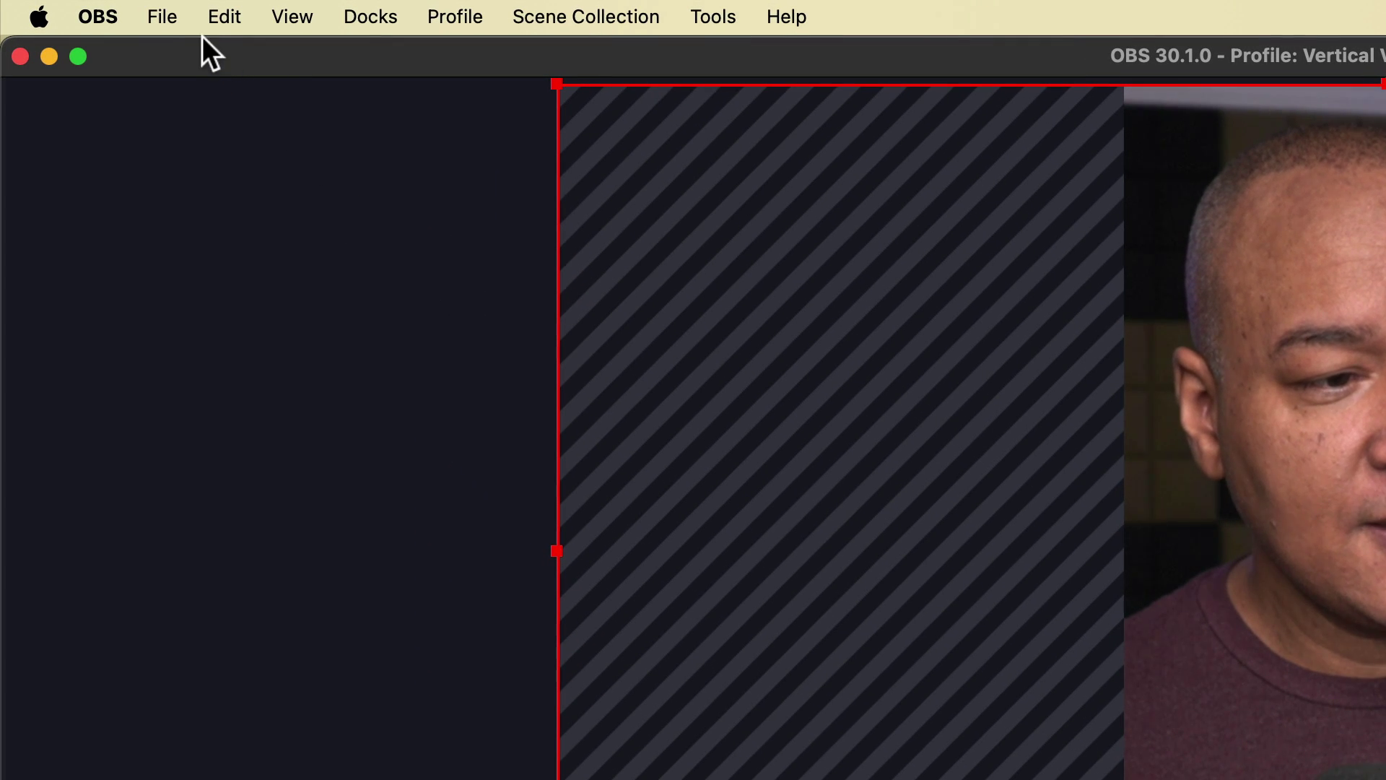
left_click(168, 10)
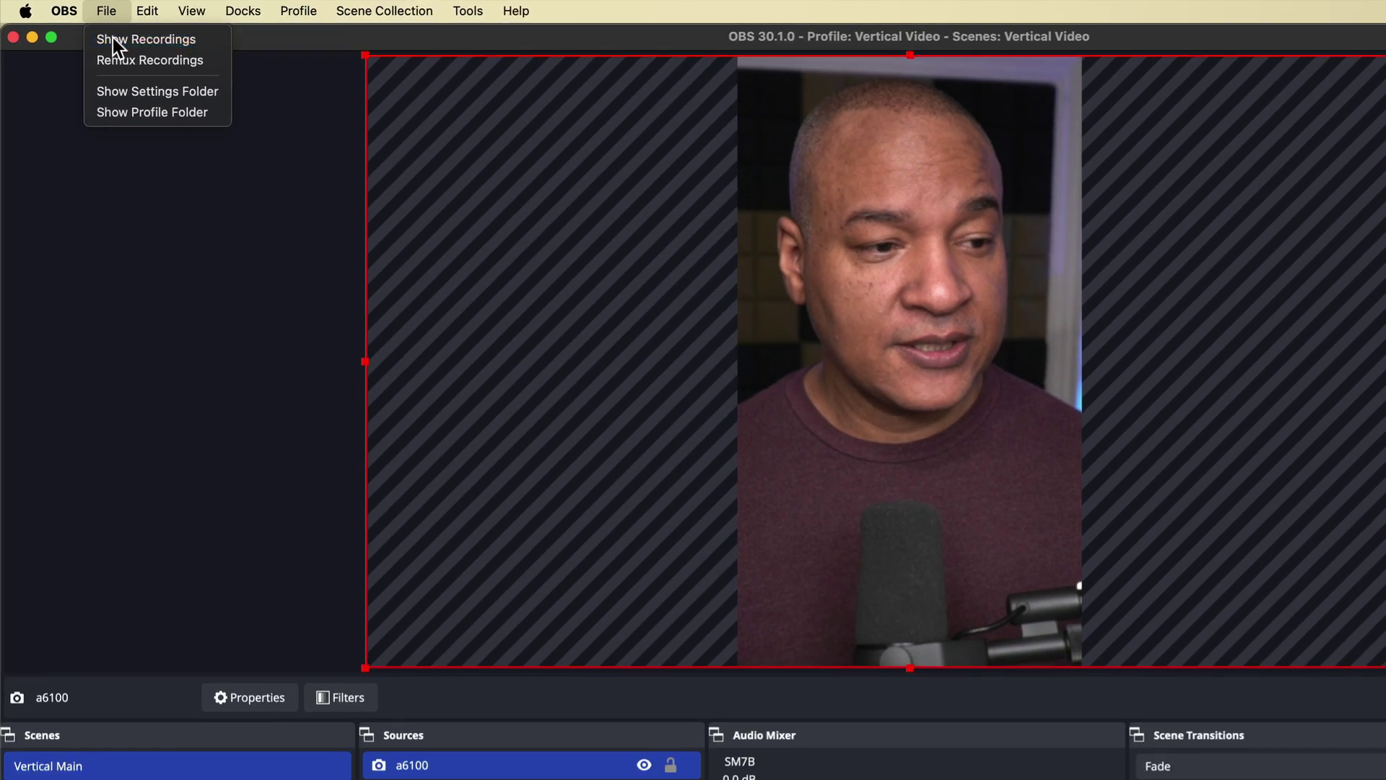
left_click(173, 61)
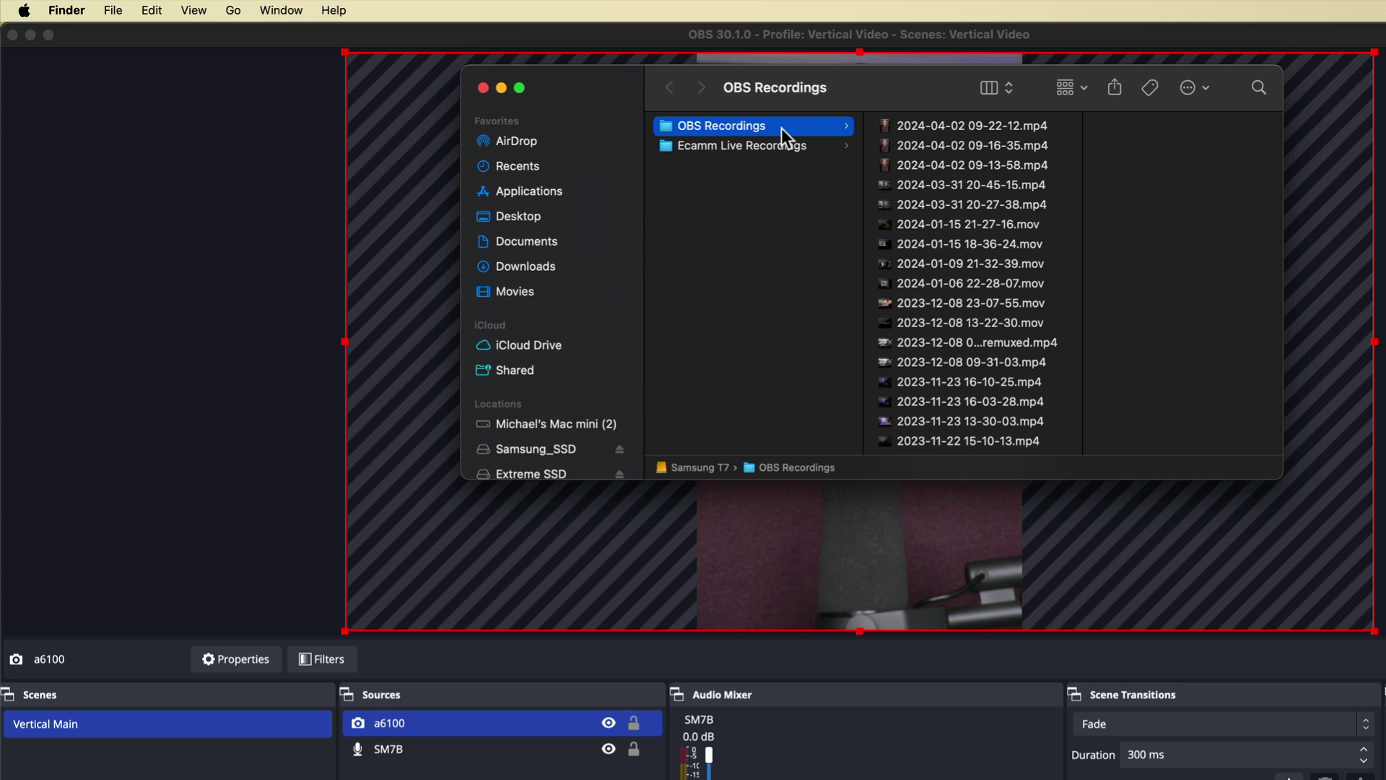
left_click(931, 131)
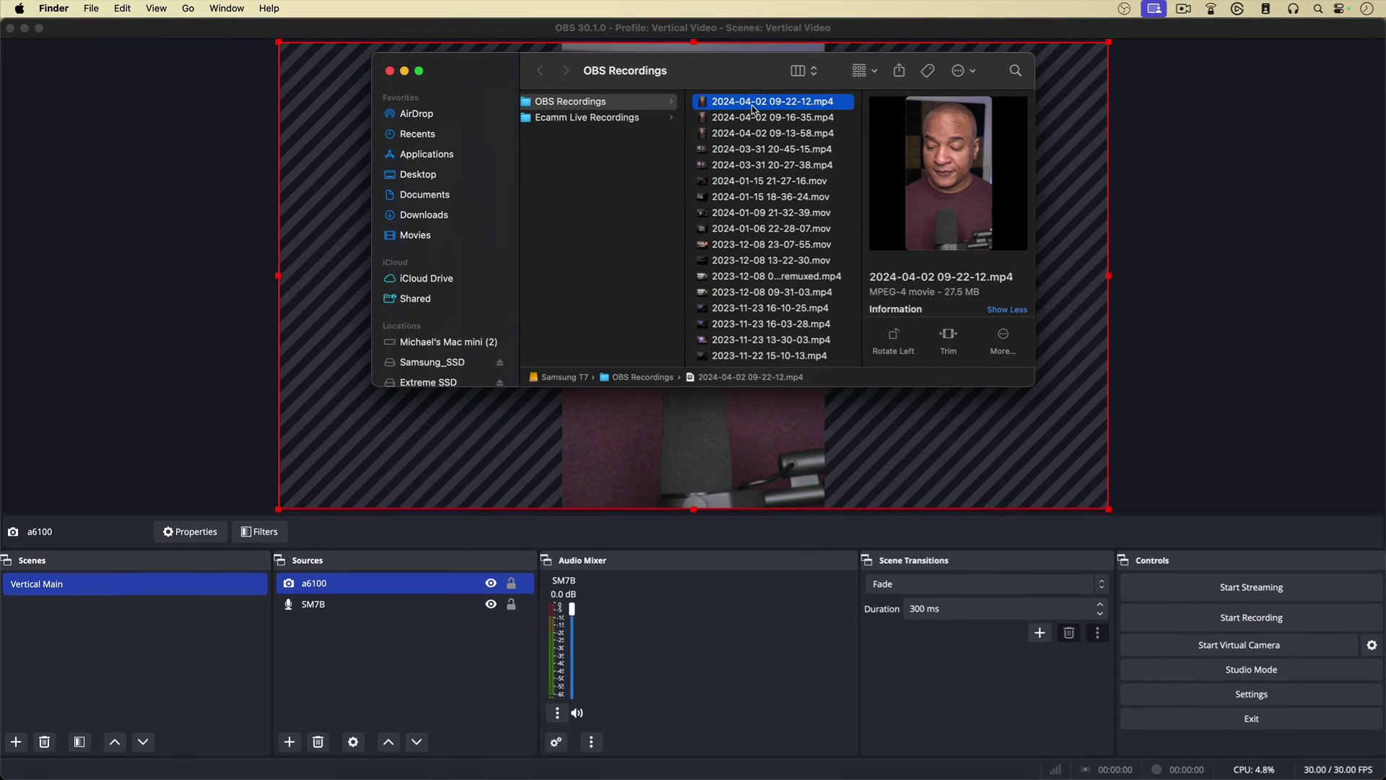
key("space")
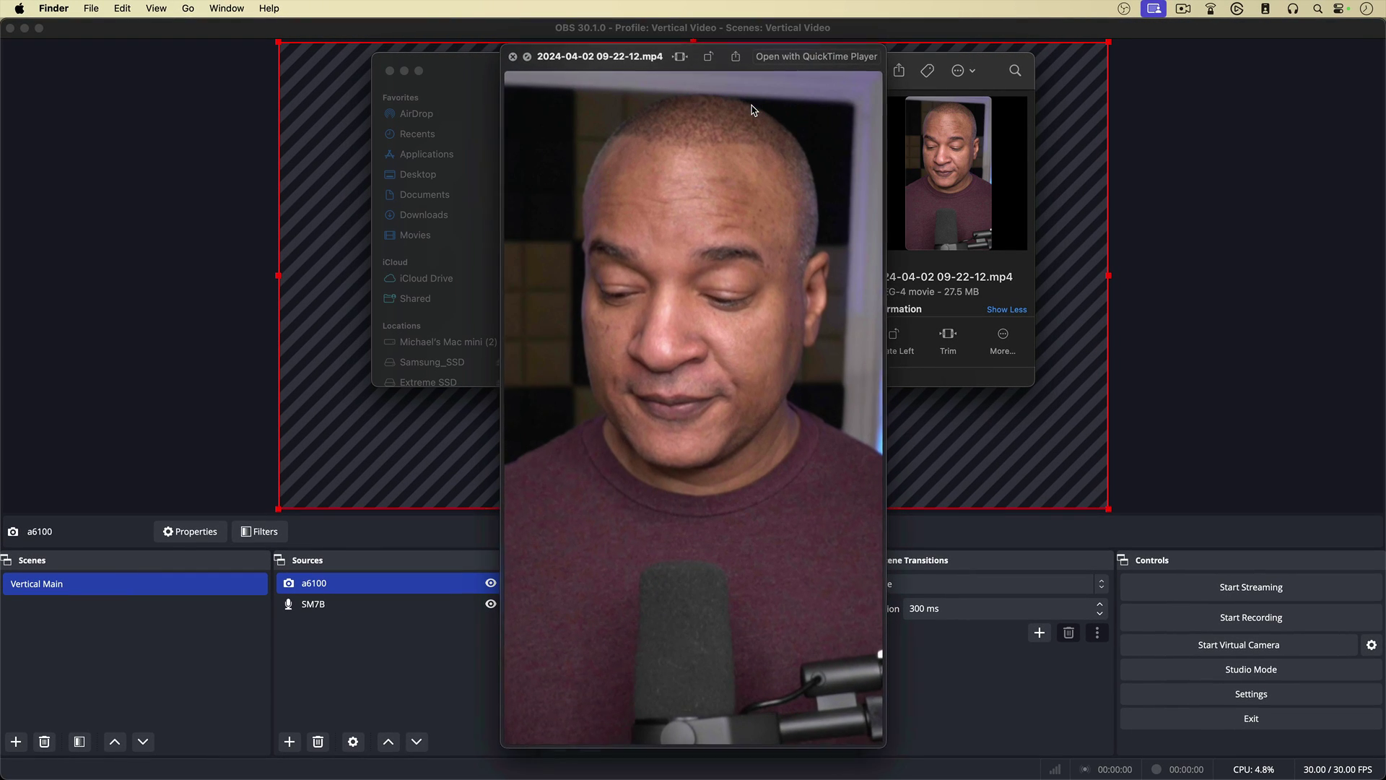